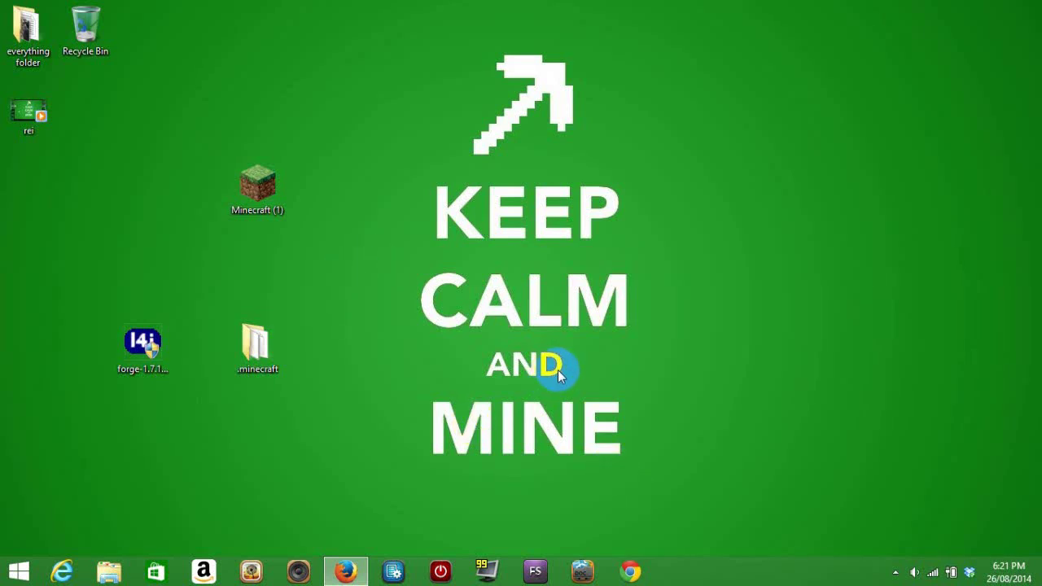
Rearrange the .minecraft folder on the desktop and select the ReiMinimap jar file
click(252, 368)
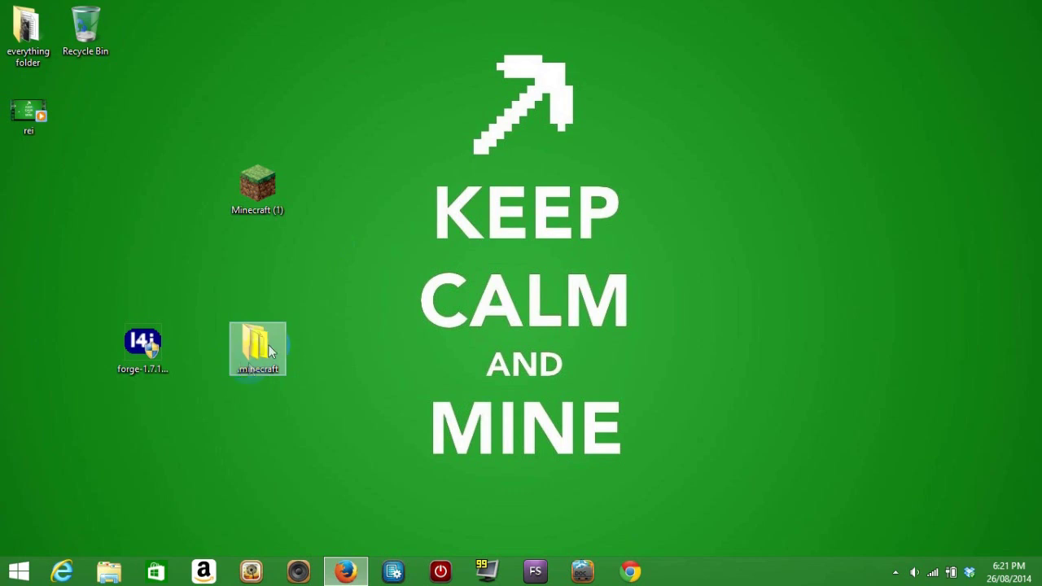
mouse_move(244, 352)
mouse_down()
mouse_move(325, 344)
mouse_move(214, 349)
mouse_move(202, 383)
mouse_move(232, 400)
mouse_move(239, 358)
mouse_move(279, 361)
mouse_move(260, 423)
mouse_move(224, 301)
mouse_move(252, 378)
mouse_move(204, 395)
mouse_move(284, 385)
mouse_up()
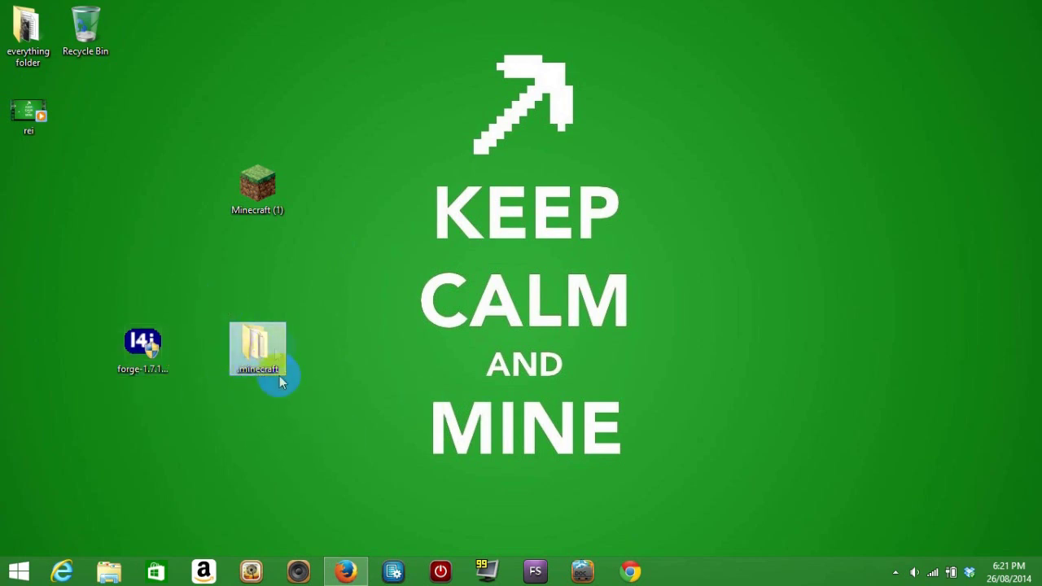
click(257, 350)
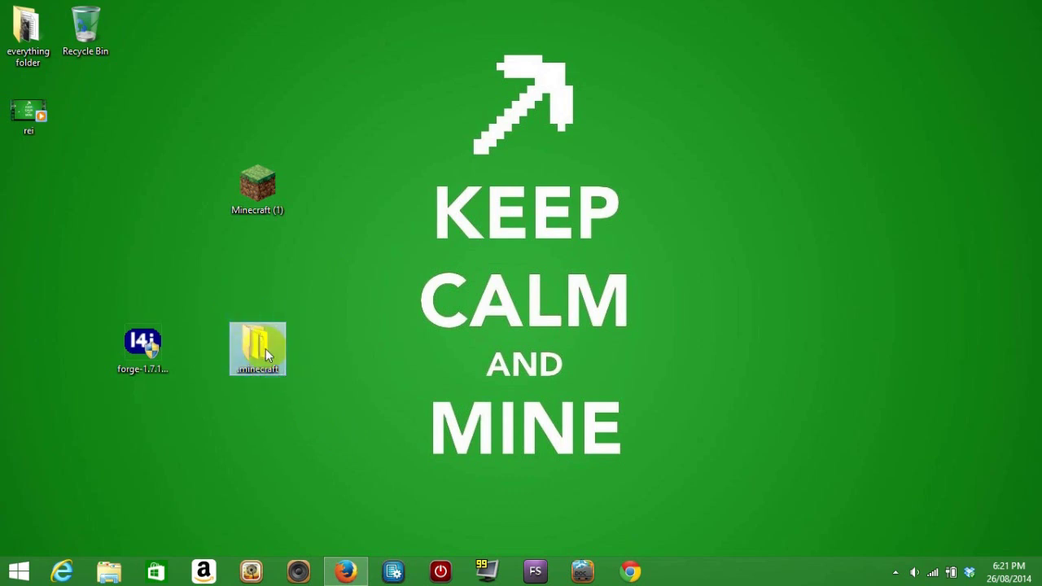
click(262, 356)
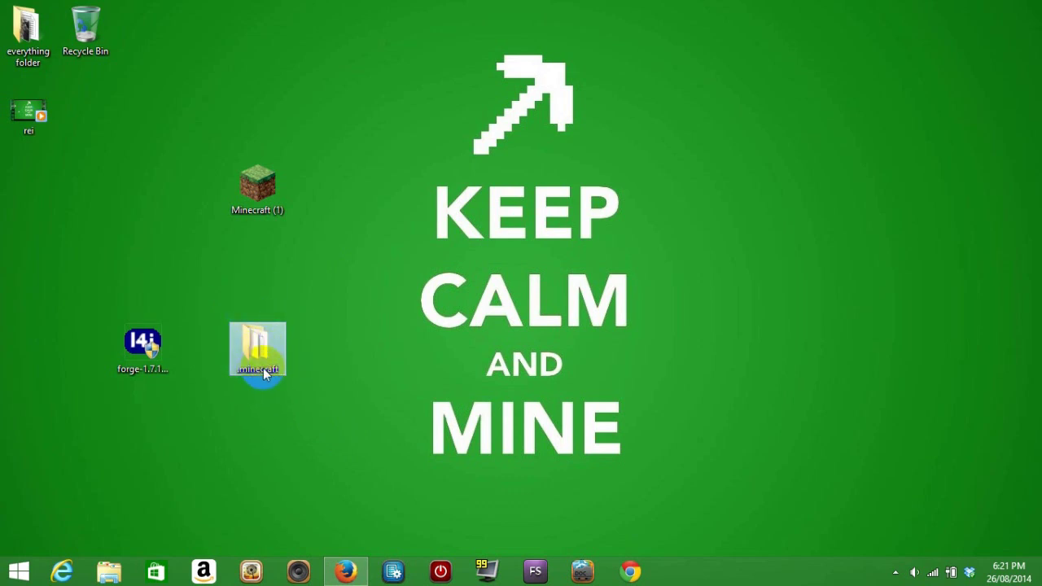
mouse_move(263, 367)
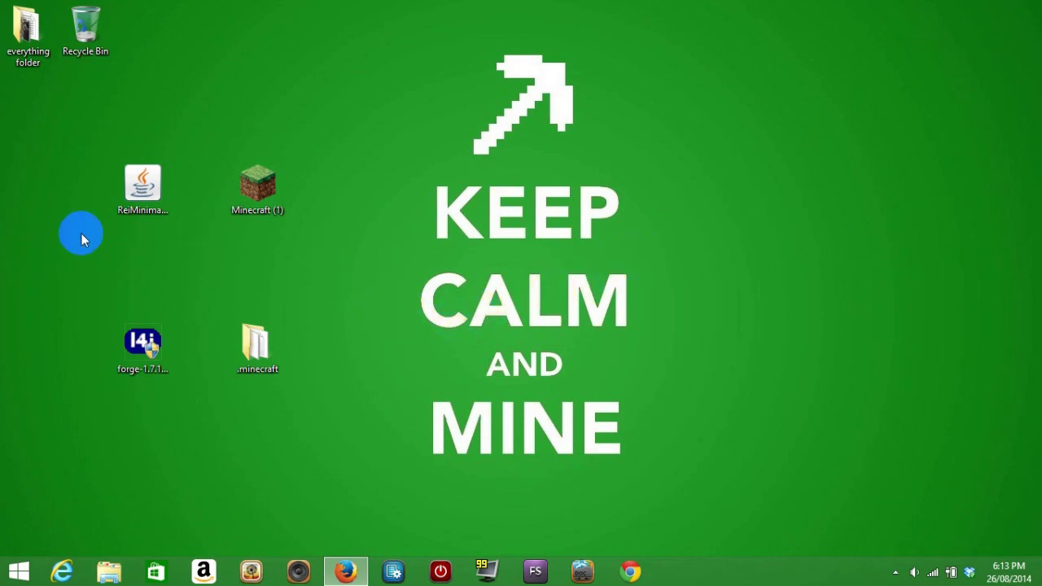
click(146, 187)
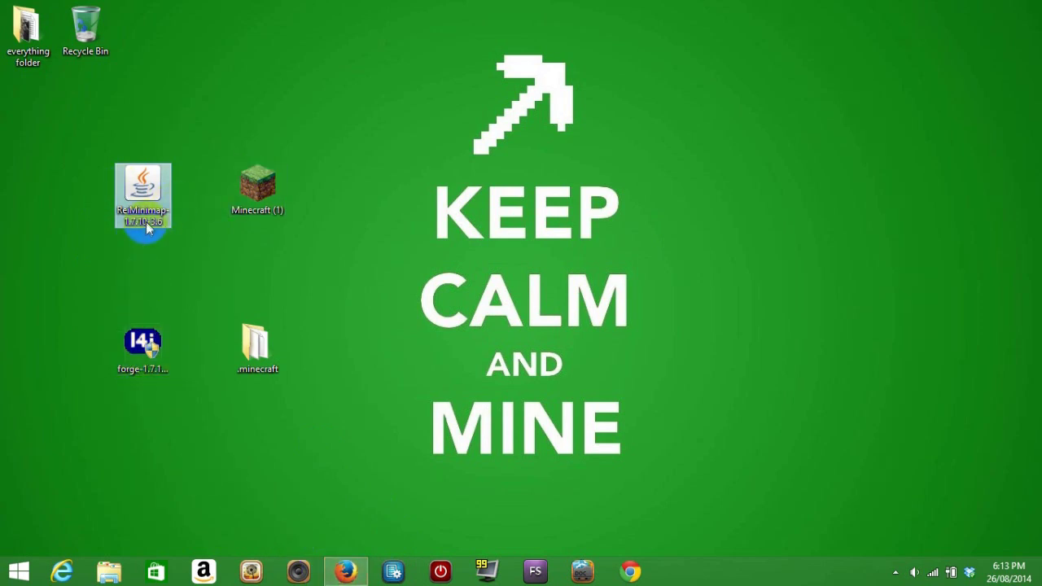
Restore Firefox, view the Minecraft Forge Downloads tab, then return to the Rei's Minimap thread
mouse_move(335, 578)
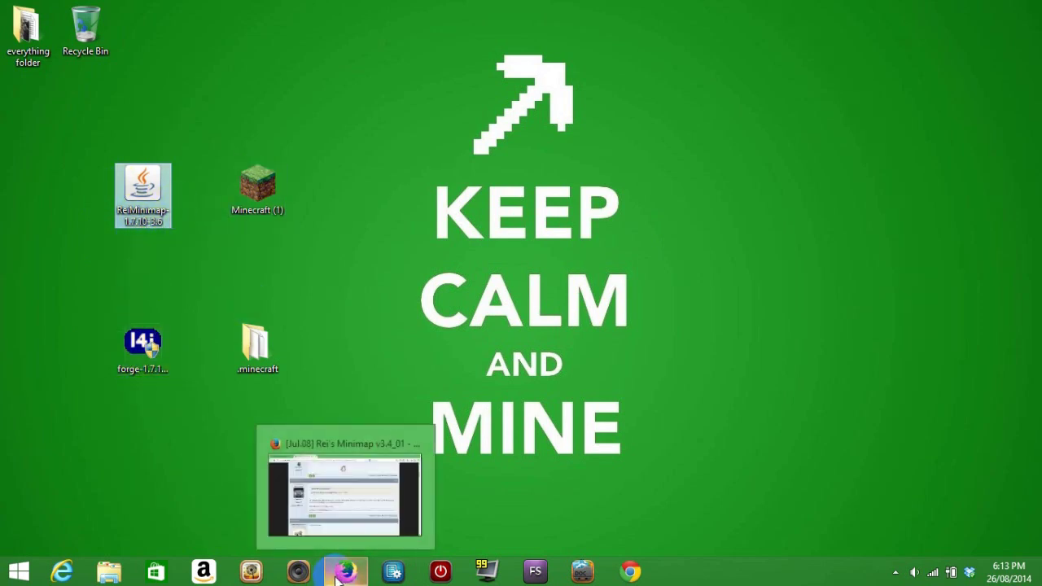
click(347, 574)
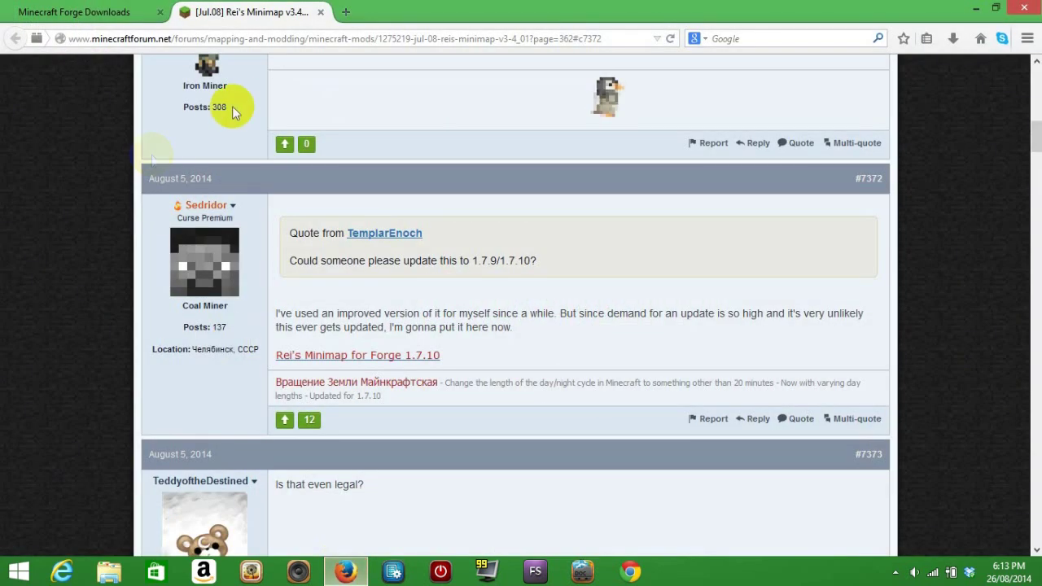
click(78, 15)
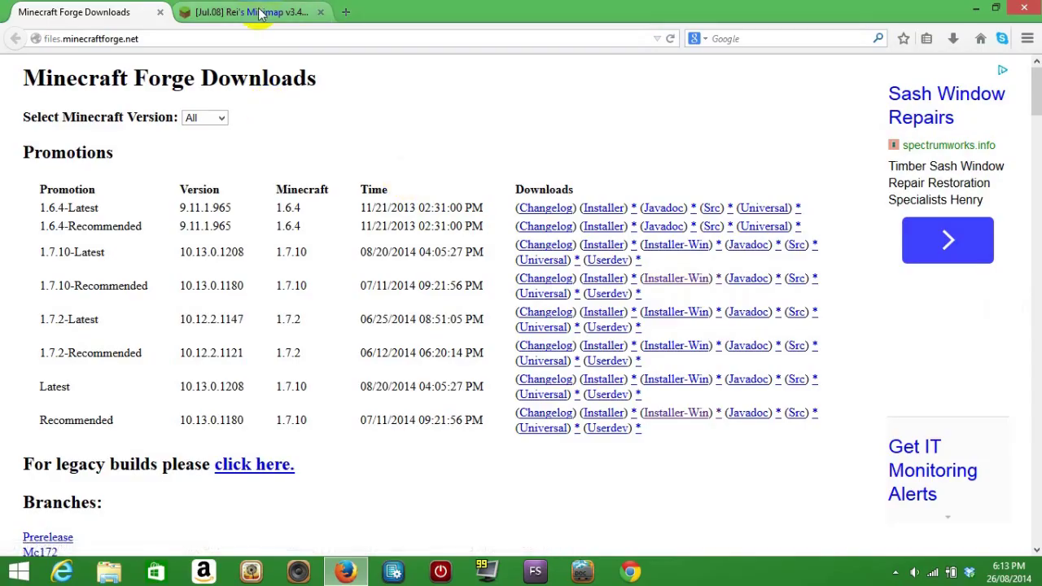
click(260, 12)
click(101, 277)
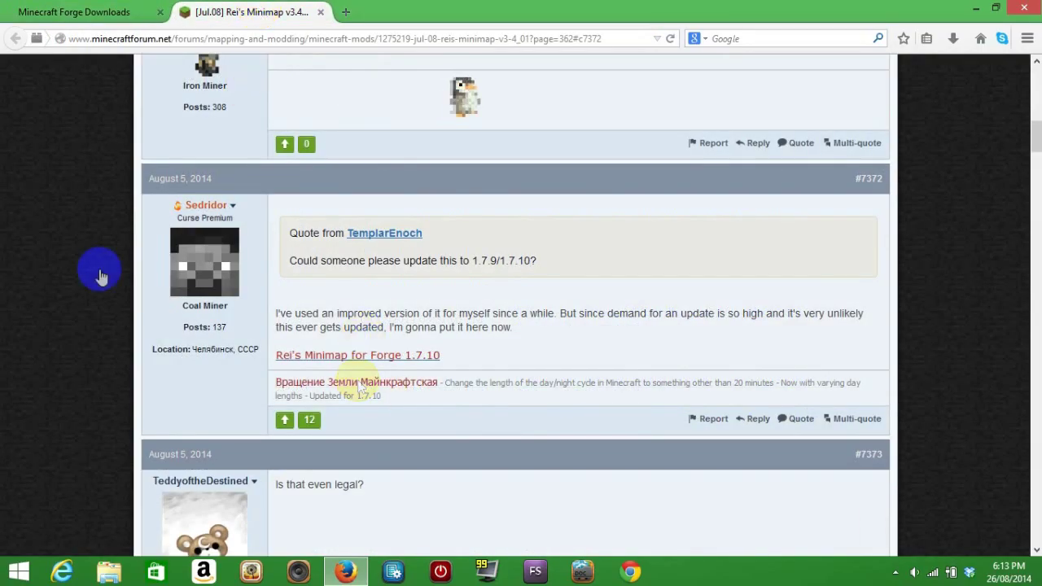
Follow post #7372's Forge 1.7.10 link, cancel the ReiMinimap-1.7.10-3.6.jar download, and minimize Firefox
scroll(232, 112, up, 10)
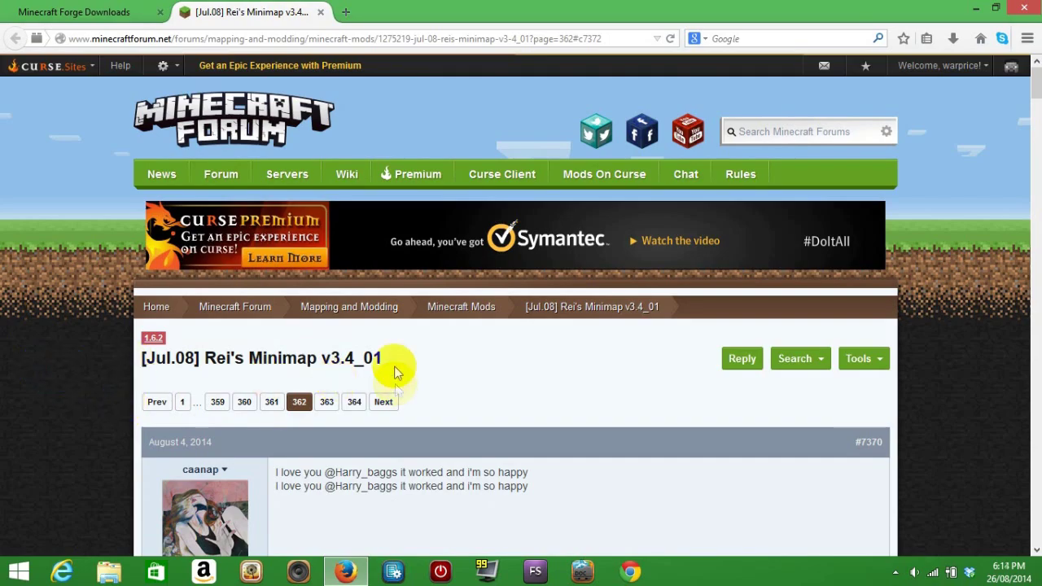
scroll(163, 350, down, 15)
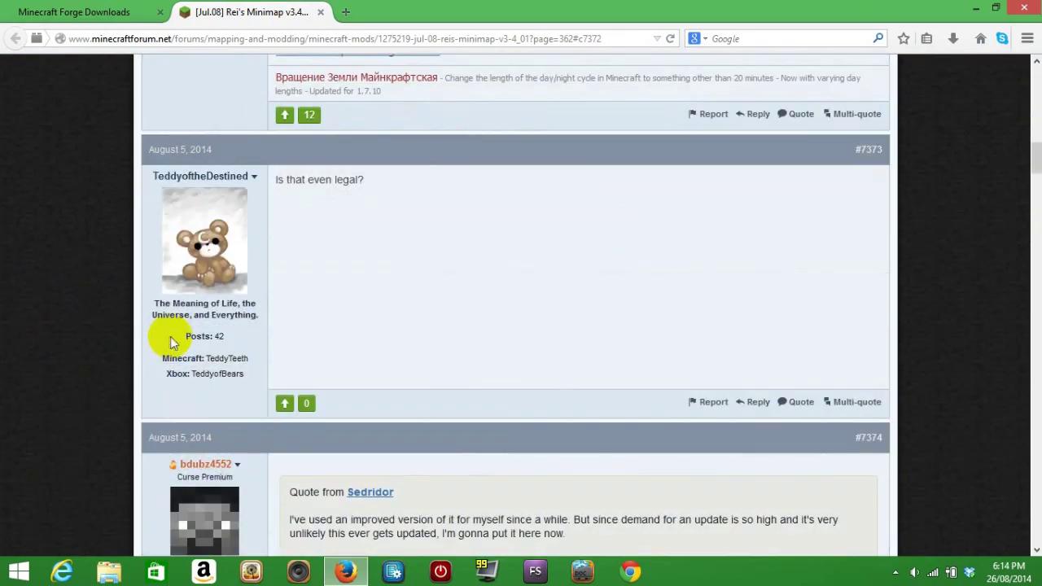
scroll(171, 335, up, 2)
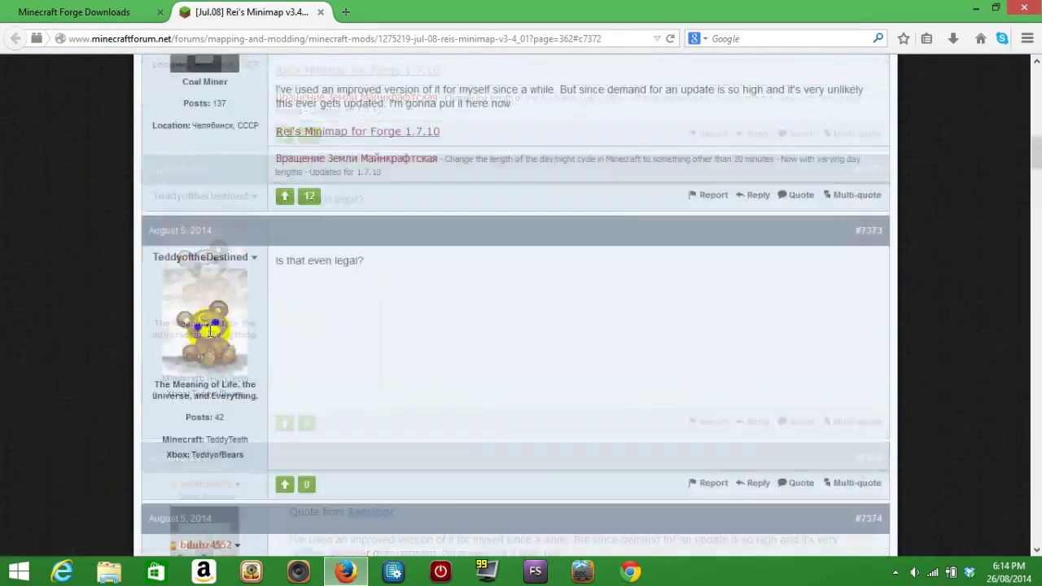
scroll(211, 334, up, 4)
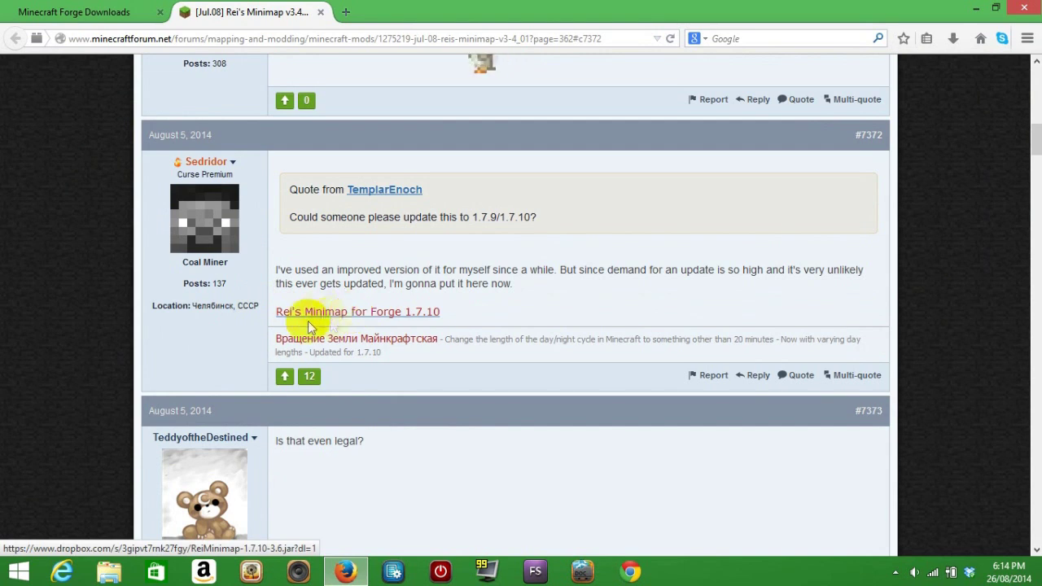
click(330, 312)
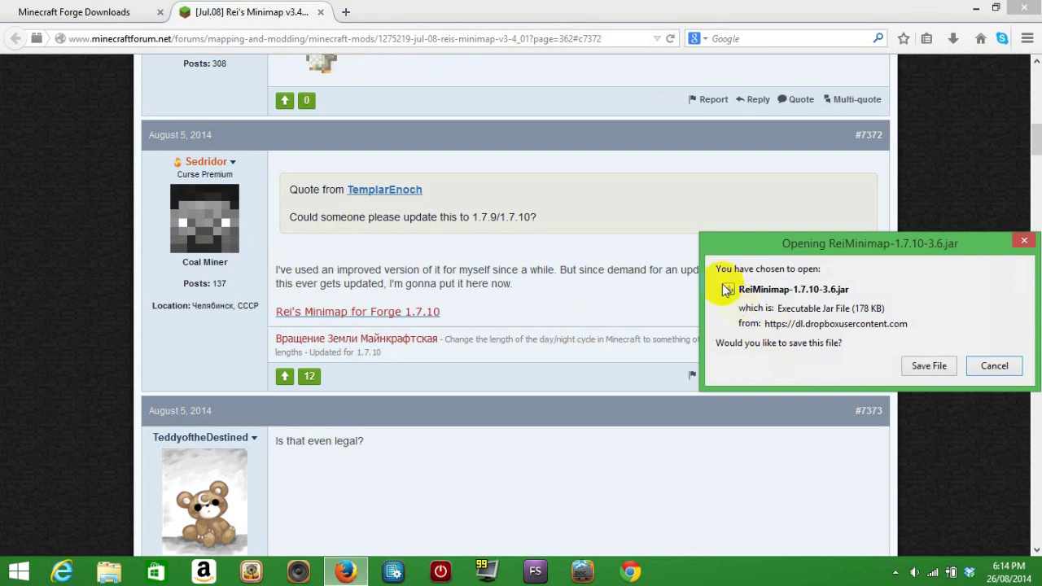
click(991, 366)
click(976, 8)
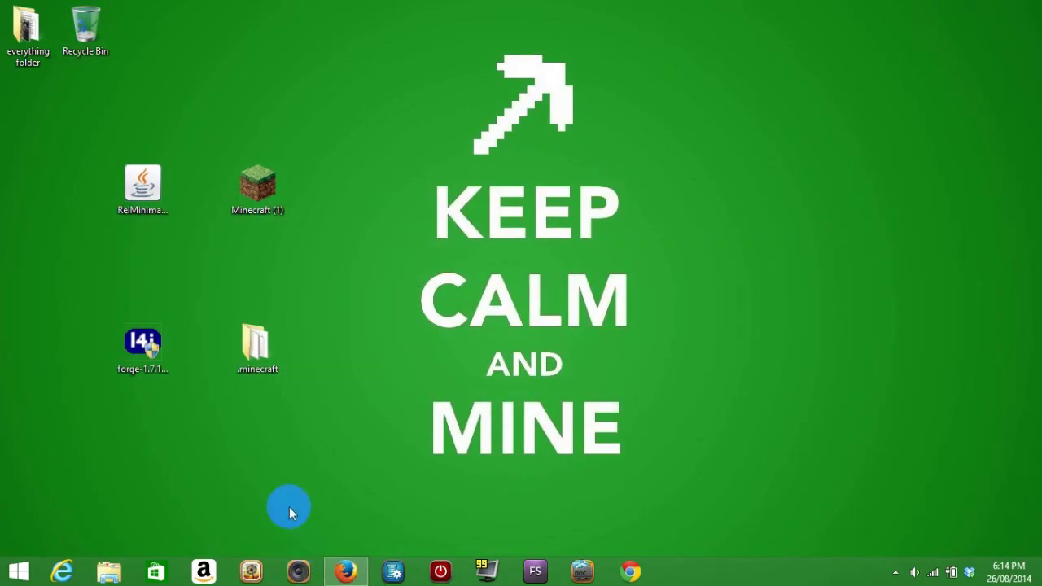
Run the Forge installer to install the Forge 10.13.0.1180 client into .minecraft
double_click(152, 358)
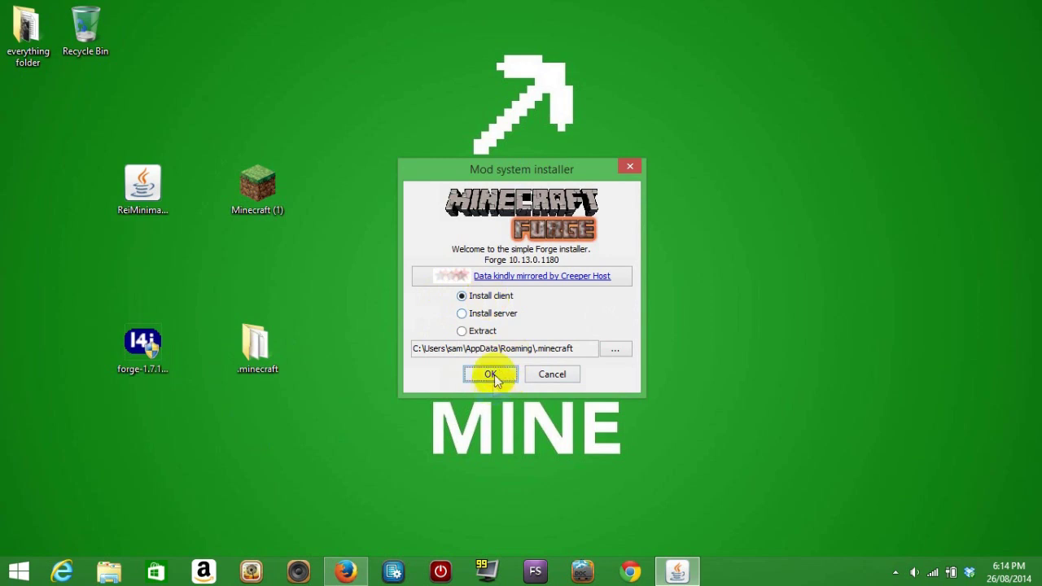
click(495, 370)
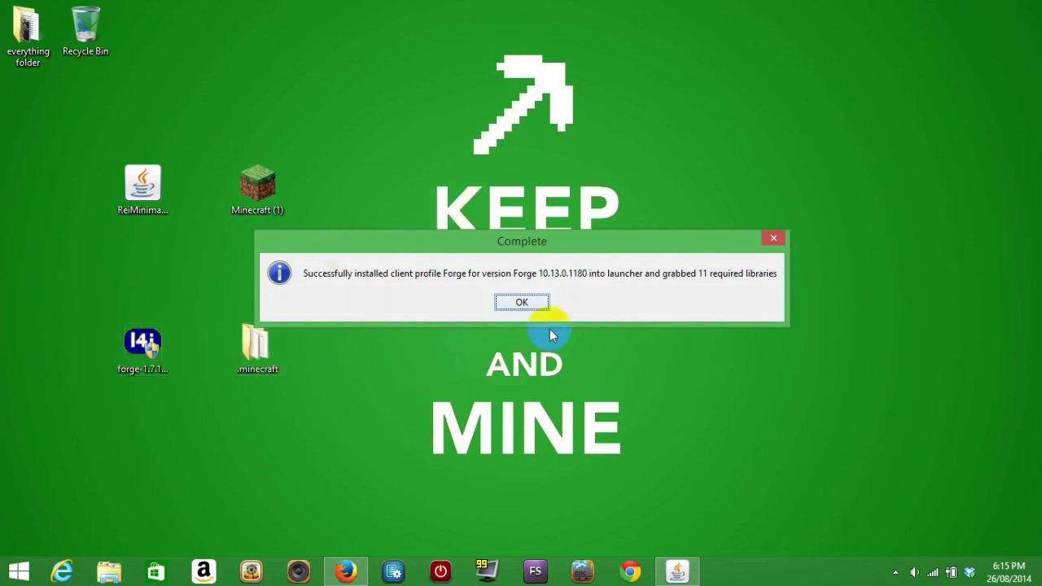
click(521, 302)
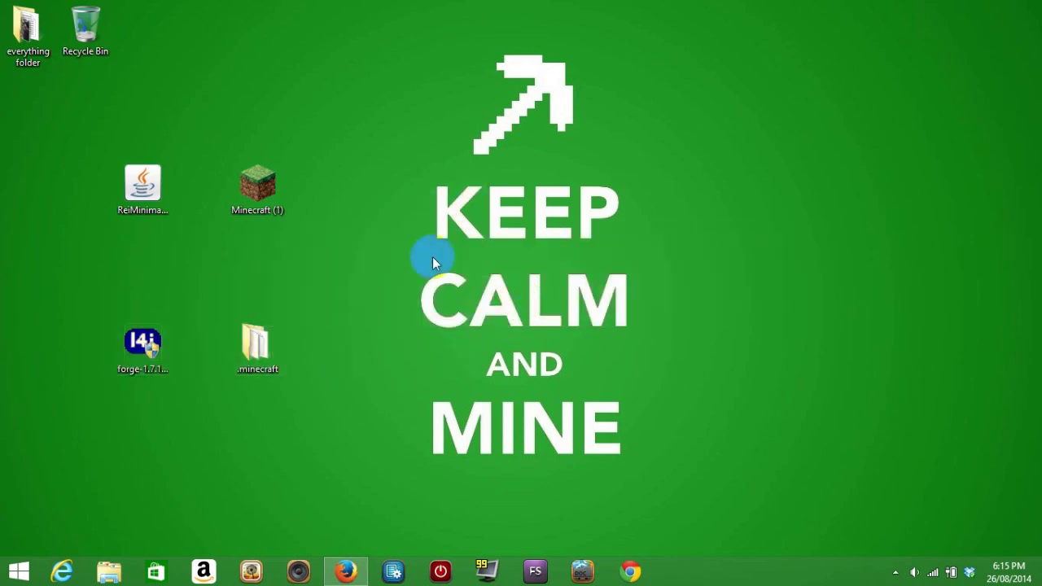
Launch Minecraft from the launcher with the Forge profile selected
click(253, 191)
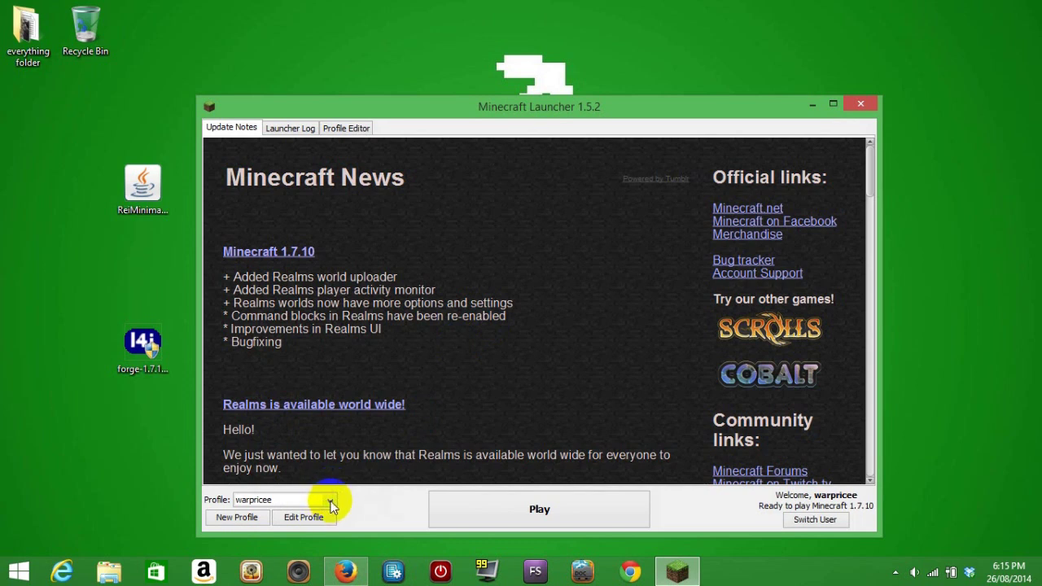
click(330, 502)
click(284, 515)
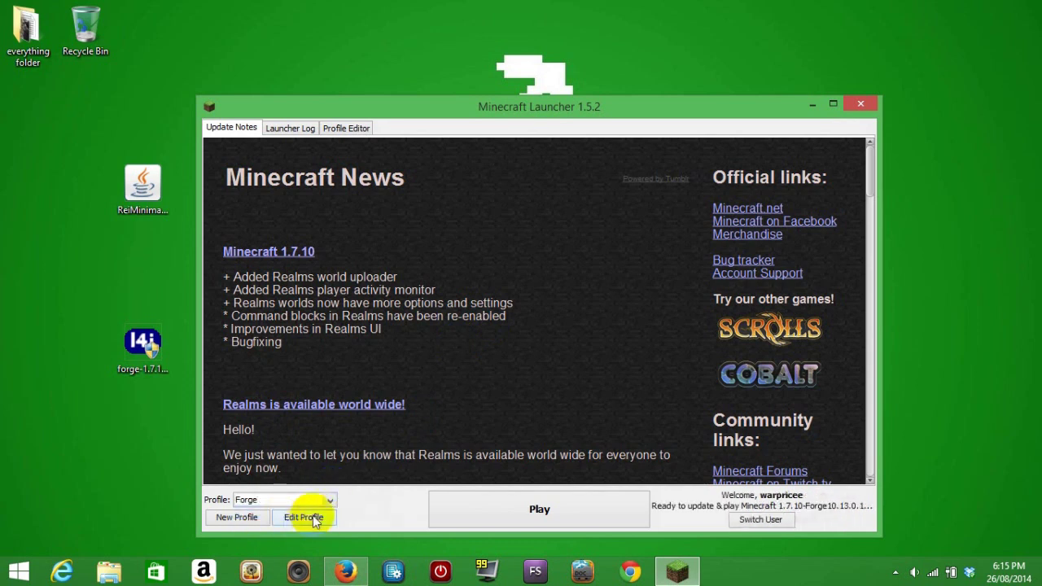
click(523, 513)
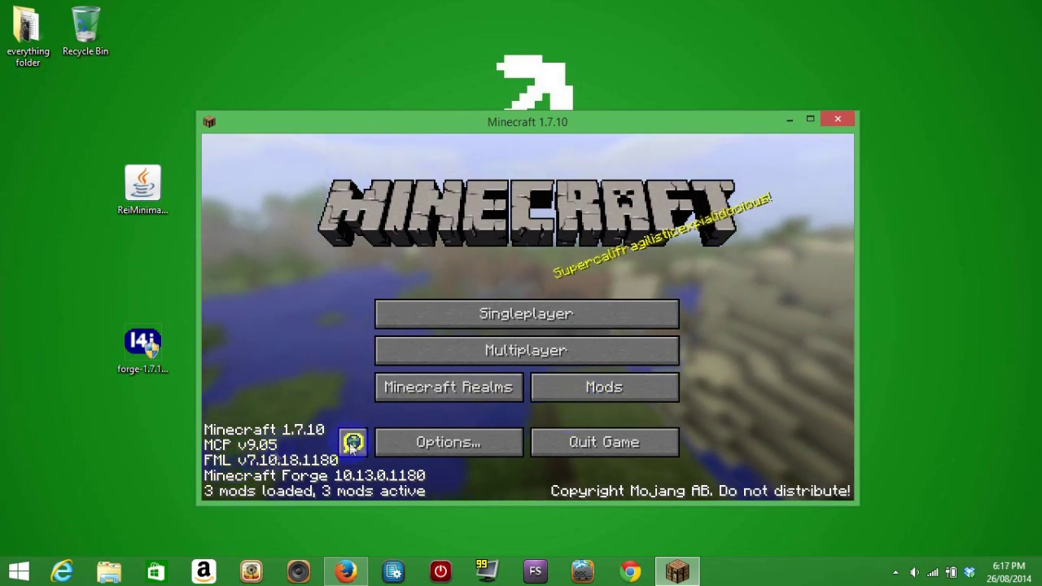
Check the Mod List showing Coder Pack, Forge Mod Loader and Forge, then return to the menu
click(603, 392)
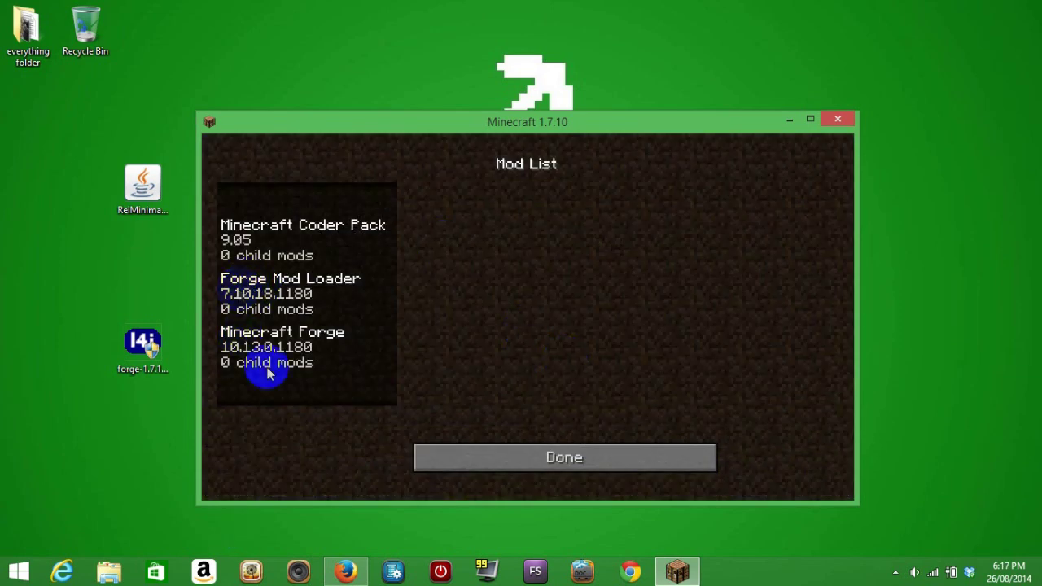
click(546, 461)
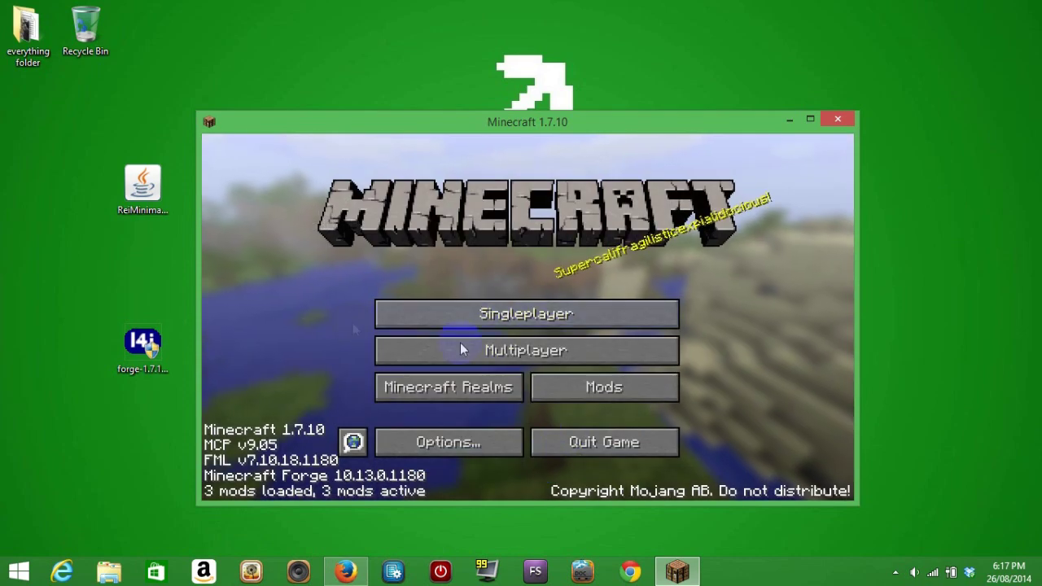
Quit Minecraft and search Windows for %appdata% to open the Roaming folder
click(838, 120)
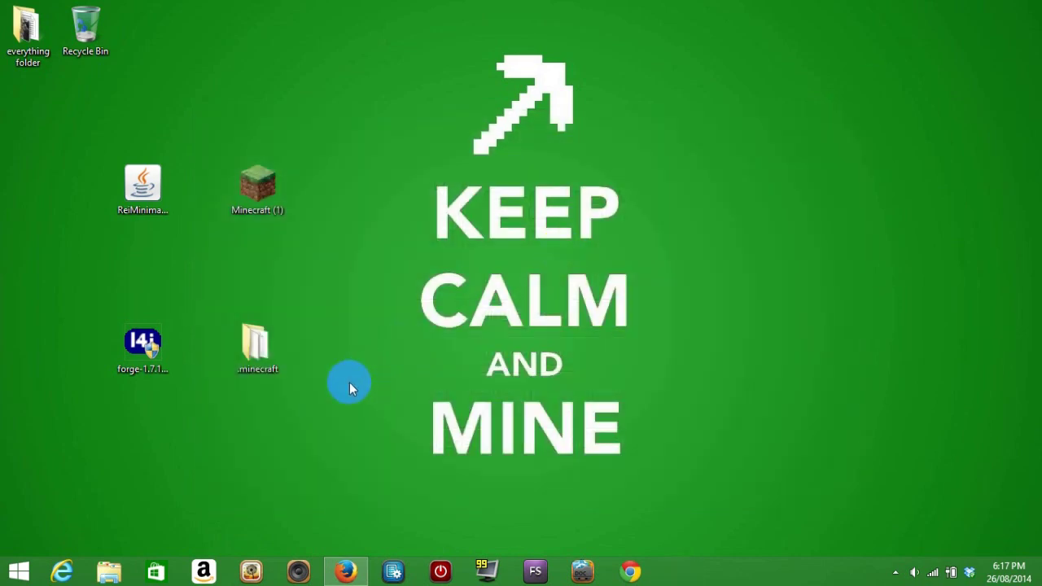
mouse_move(1030, 290)
click(1012, 139)
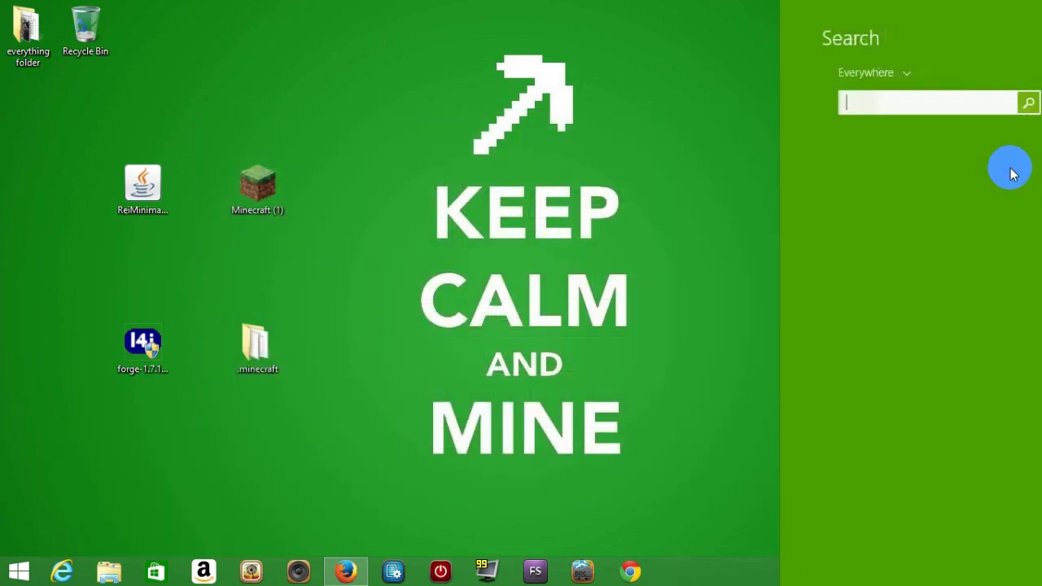
click(926, 118)
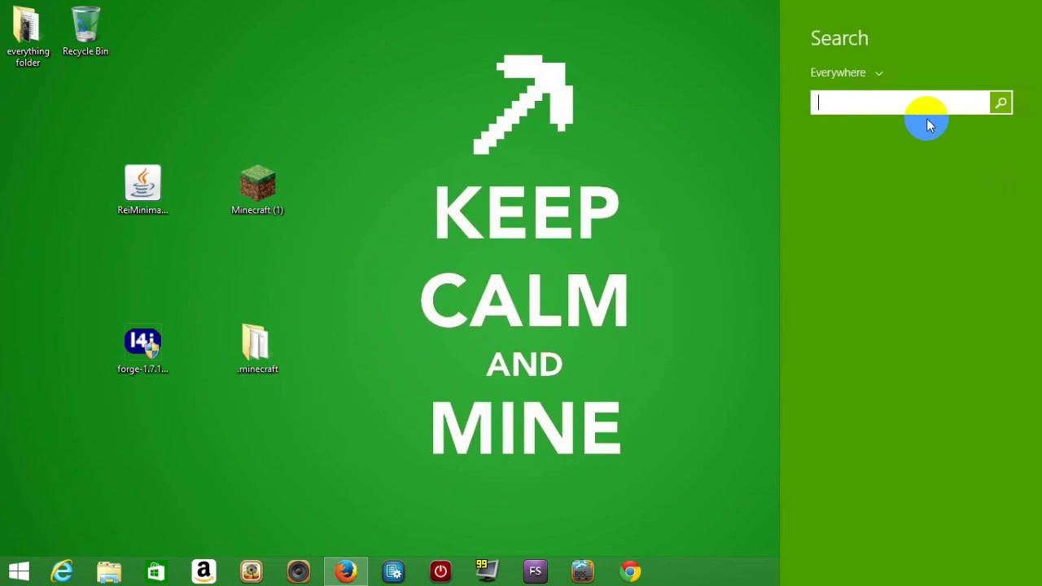
text(%%)
key(Left)
text(ap)
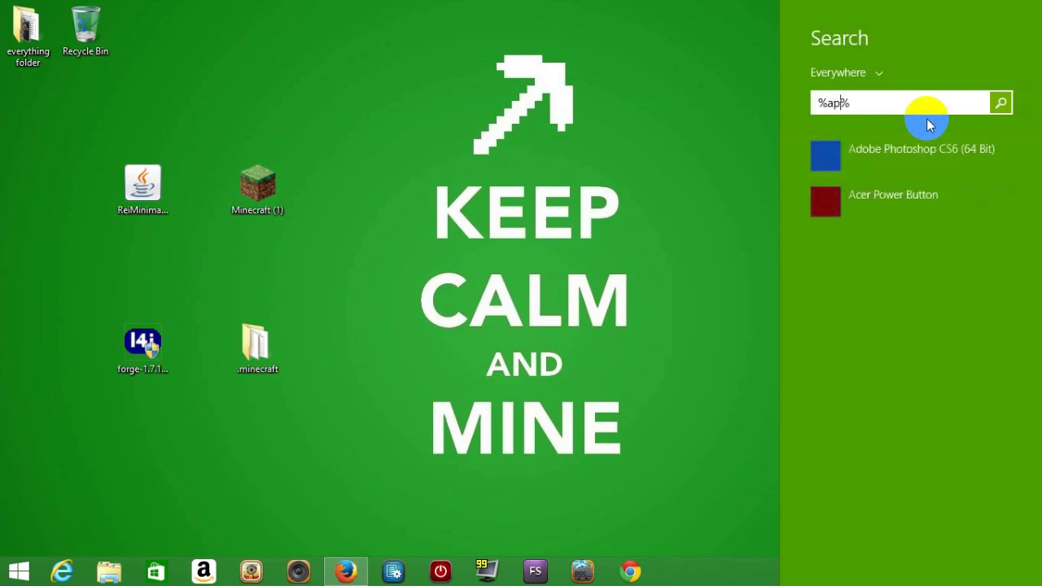
text(pdata)
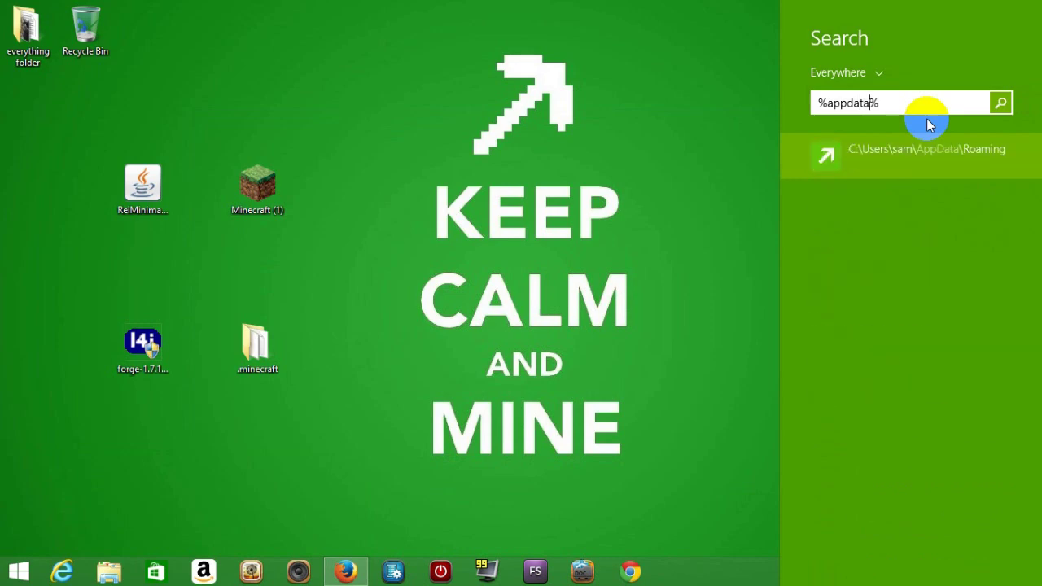
click(928, 122)
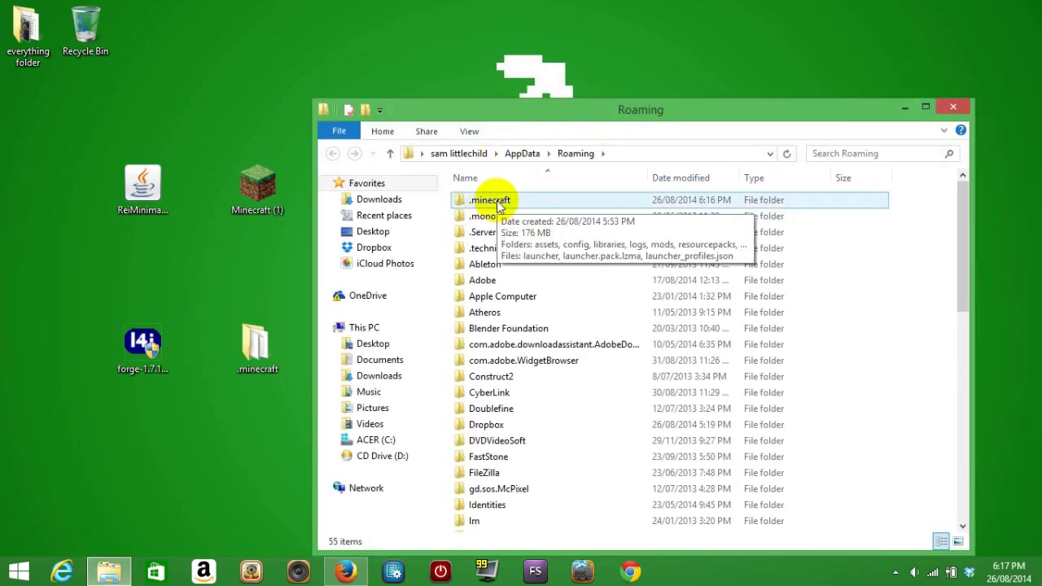
Open the .minecraft folder inside AppData Roaming
double_click(498, 201)
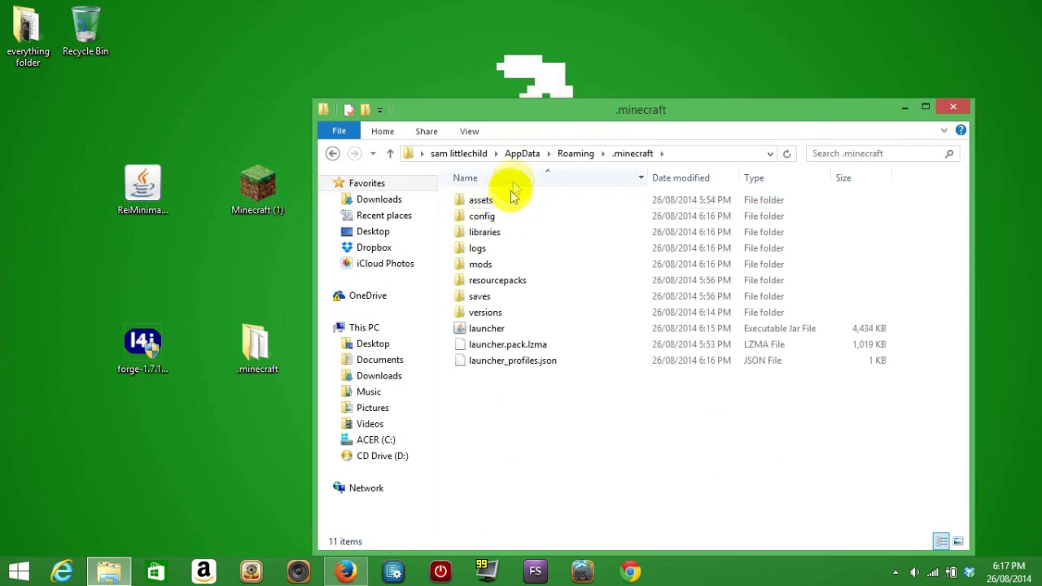
Cut the ReiMinimap-1.7.10-3.6 jar from the desktop into the mods folder, then start the launcher
double_click(479, 268)
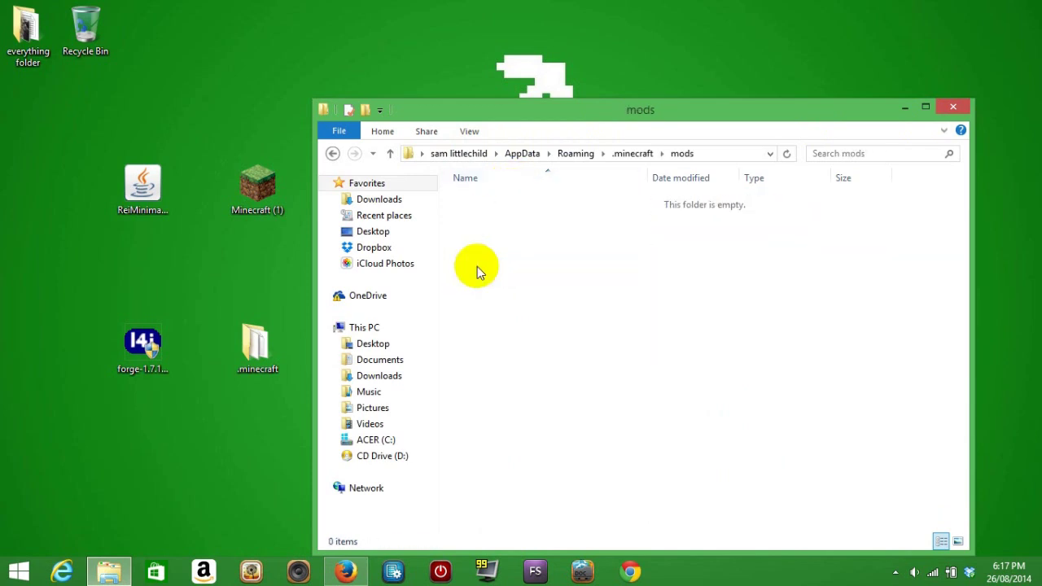
click(142, 201)
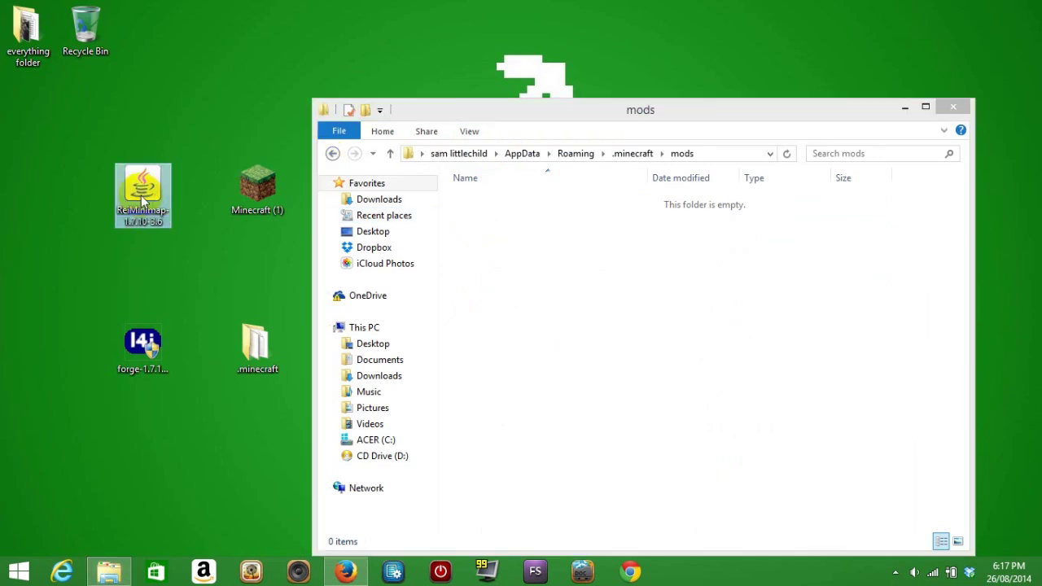
right_click(140, 188)
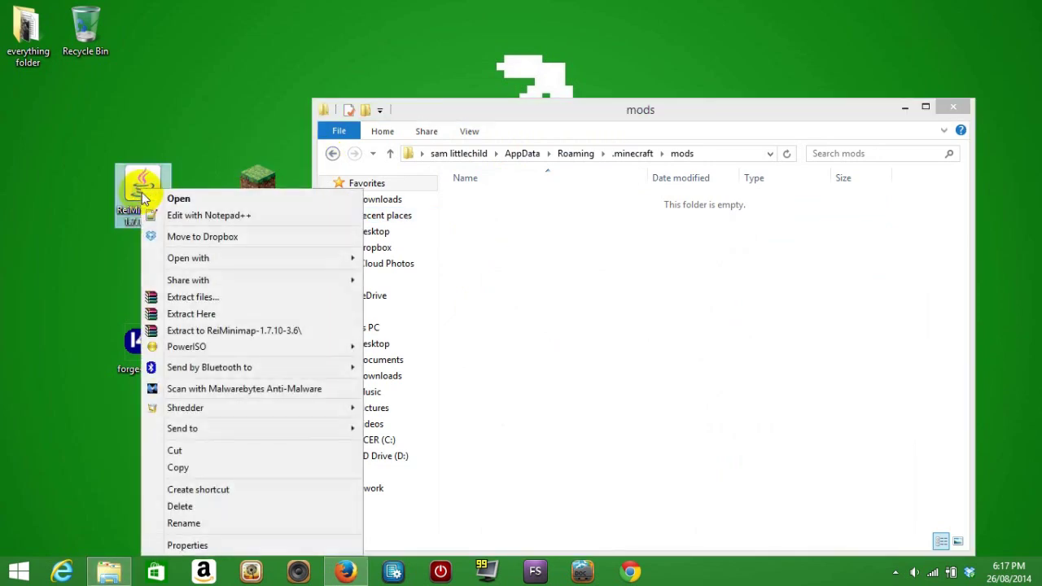
click(174, 452)
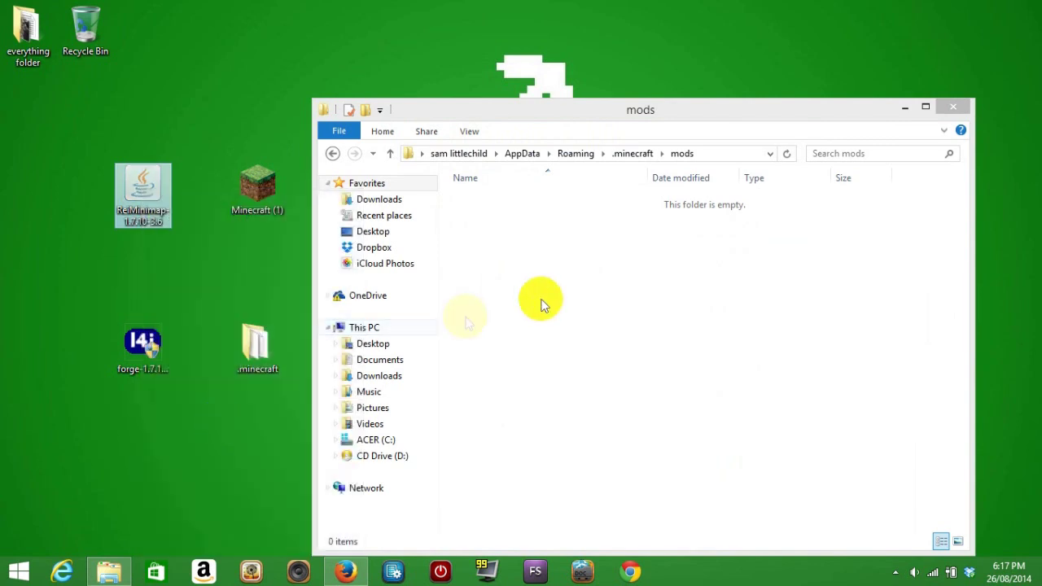
right_click(599, 267)
click(646, 371)
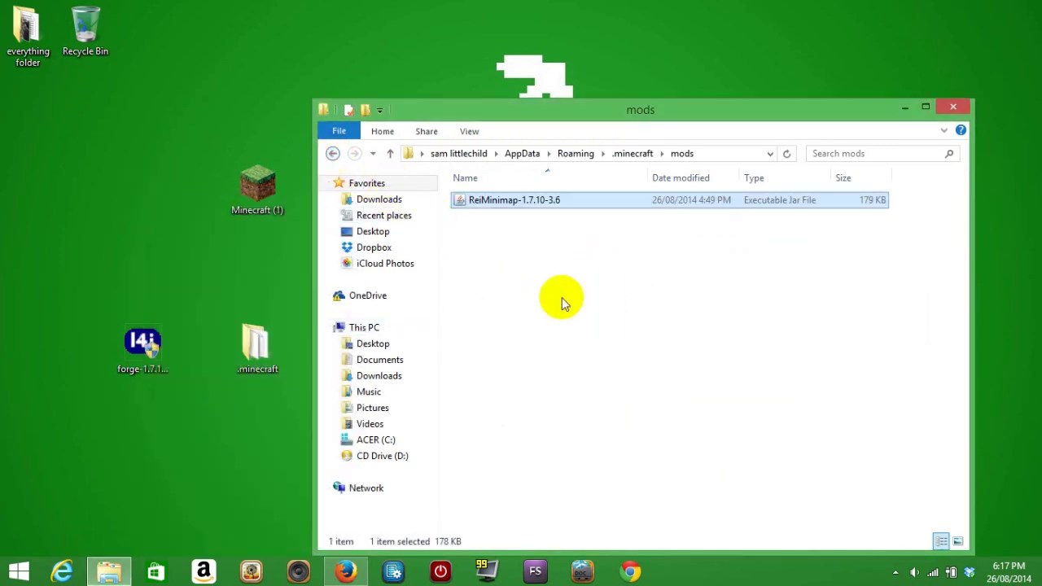
click(949, 112)
double_click(272, 193)
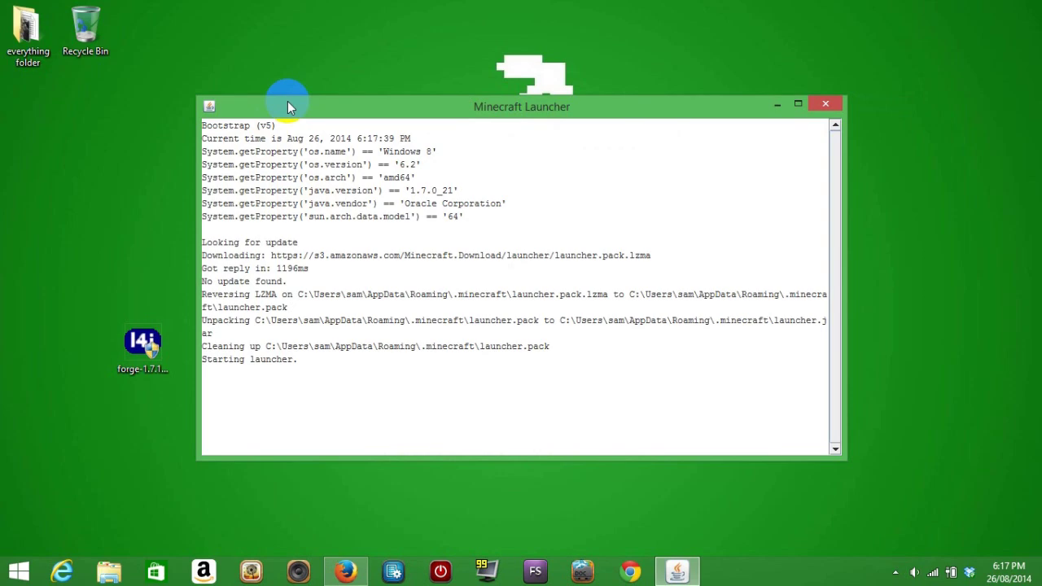
Reposition the launcher window and desktop .minecraft folder, then play with the Forge profile
drag(288, 102, 504, 96)
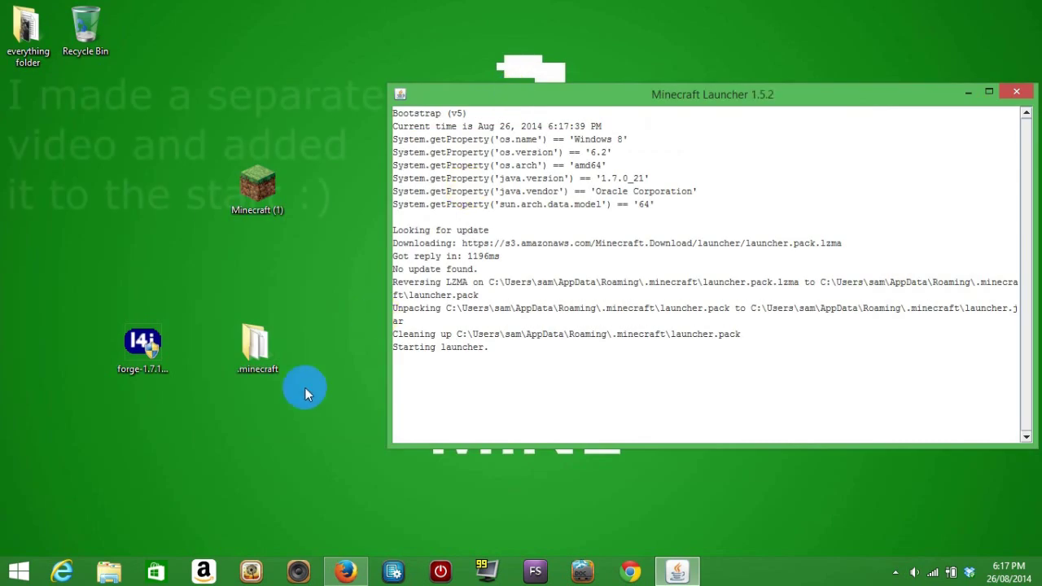
click(253, 358)
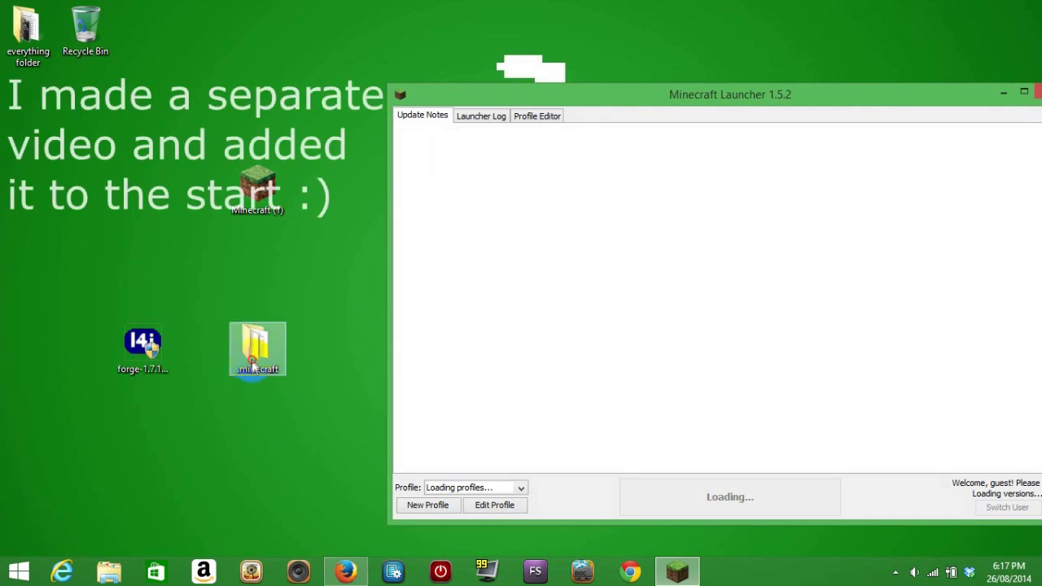
drag(253, 367, 251, 393)
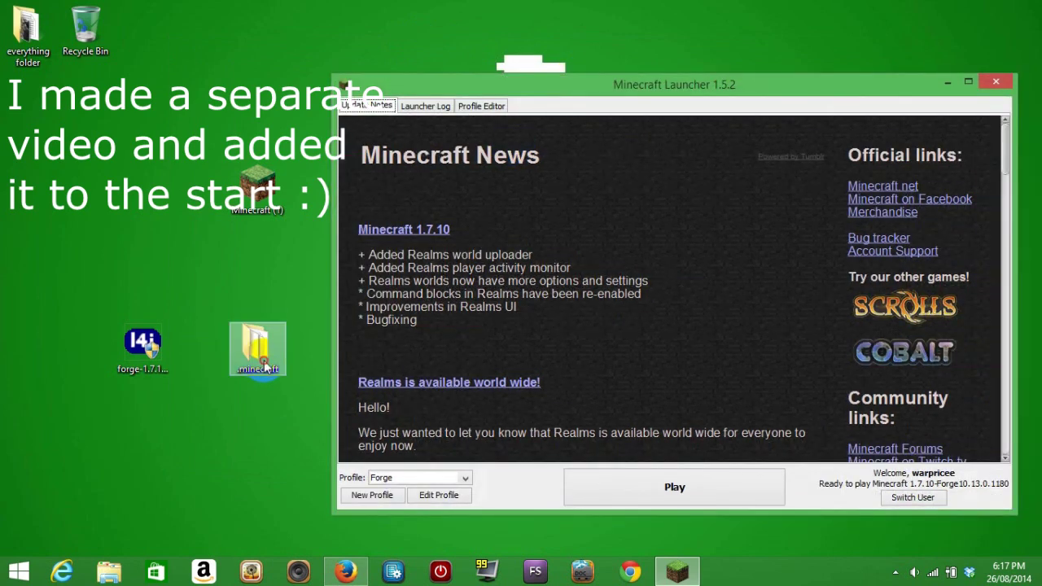
mouse_move(265, 368)
mouse_down()
mouse_move(140, 207)
mouse_move(137, 216)
mouse_up()
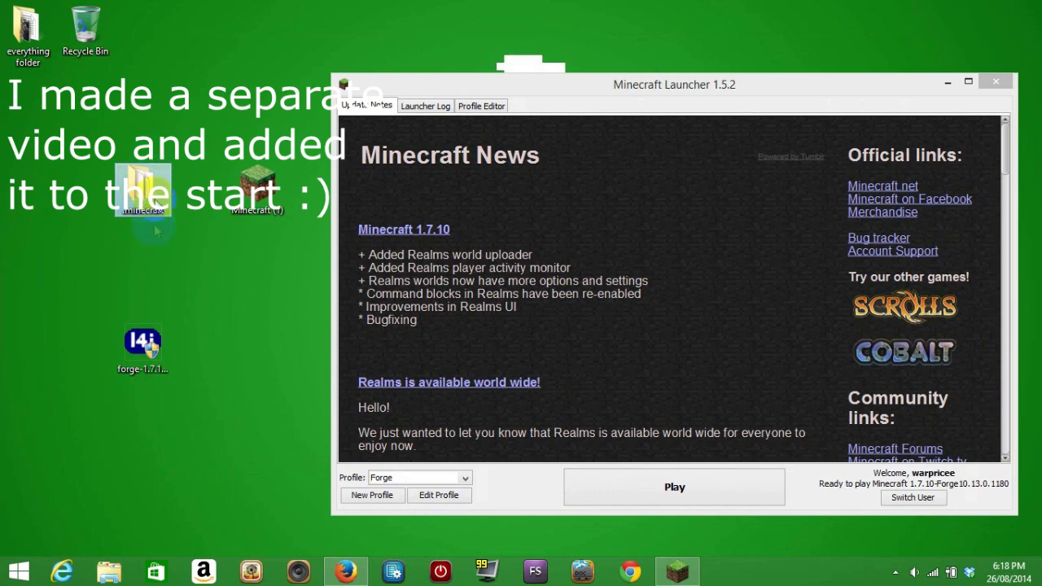
mouse_move(558, 83)
mouse_down()
mouse_move(407, 70)
mouse_move(530, 83)
mouse_up()
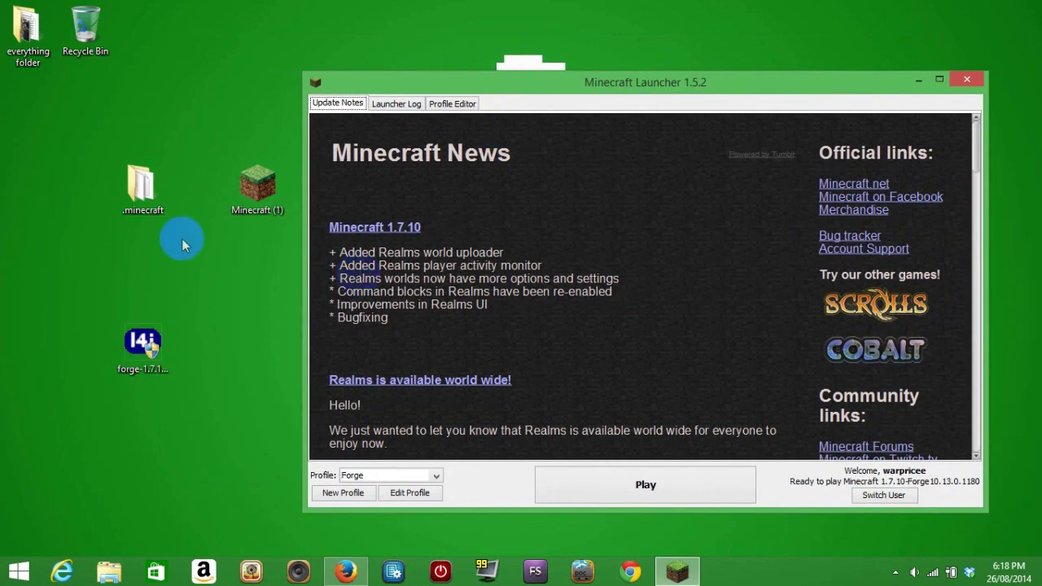
click(602, 482)
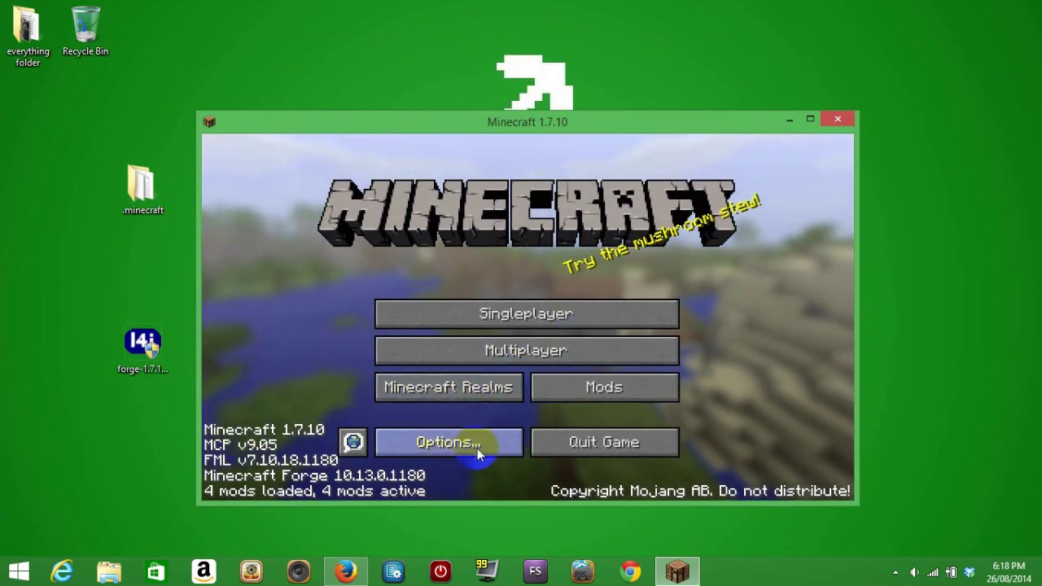
Turn Master Volume off and confirm Rei's Minimap 3.6 appears in the mod list
click(495, 441)
click(424, 303)
drag(452, 196, 51, 214)
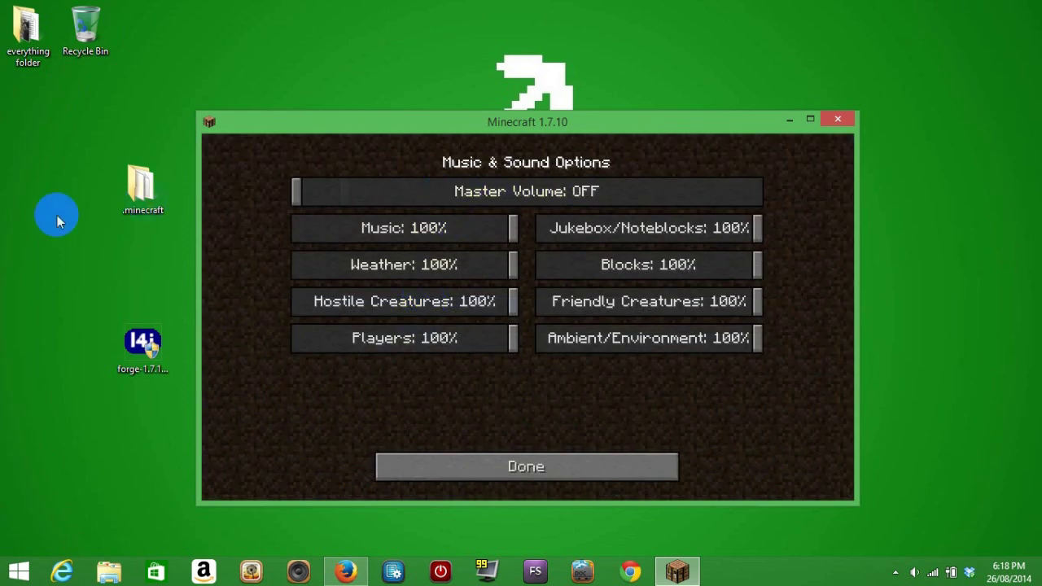
click(464, 464)
click(563, 465)
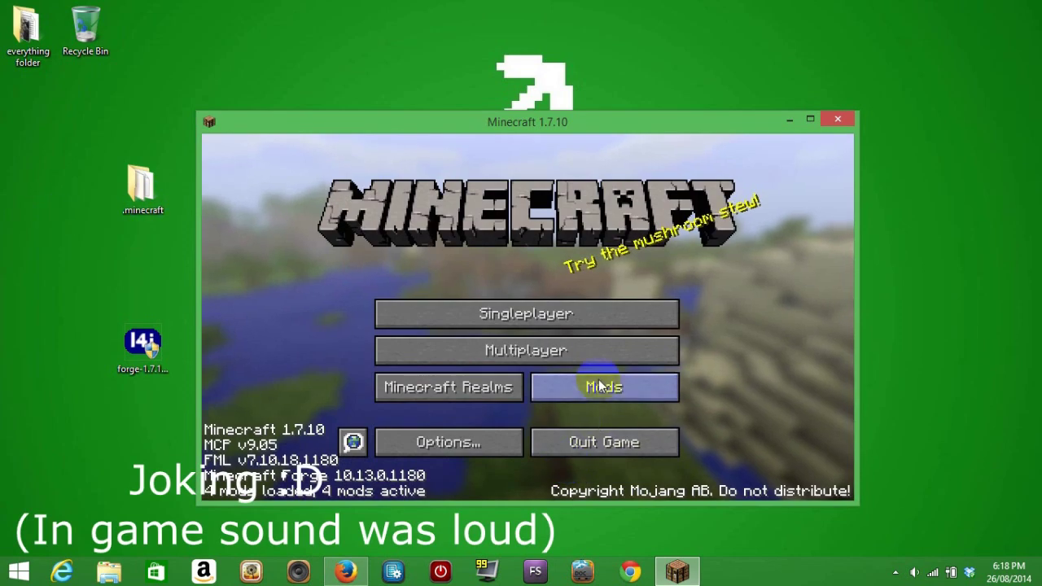
click(599, 383)
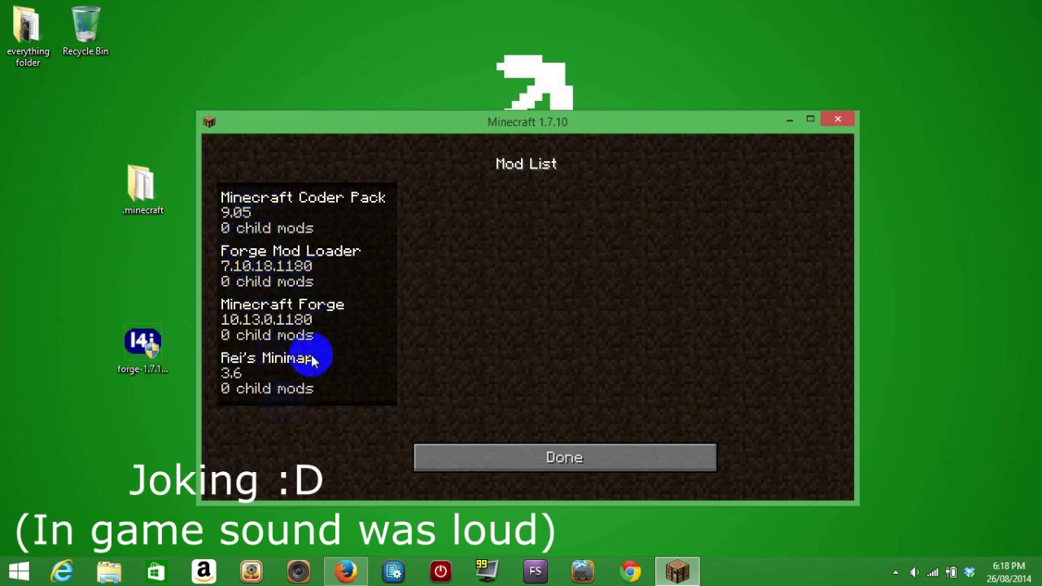
click(497, 463)
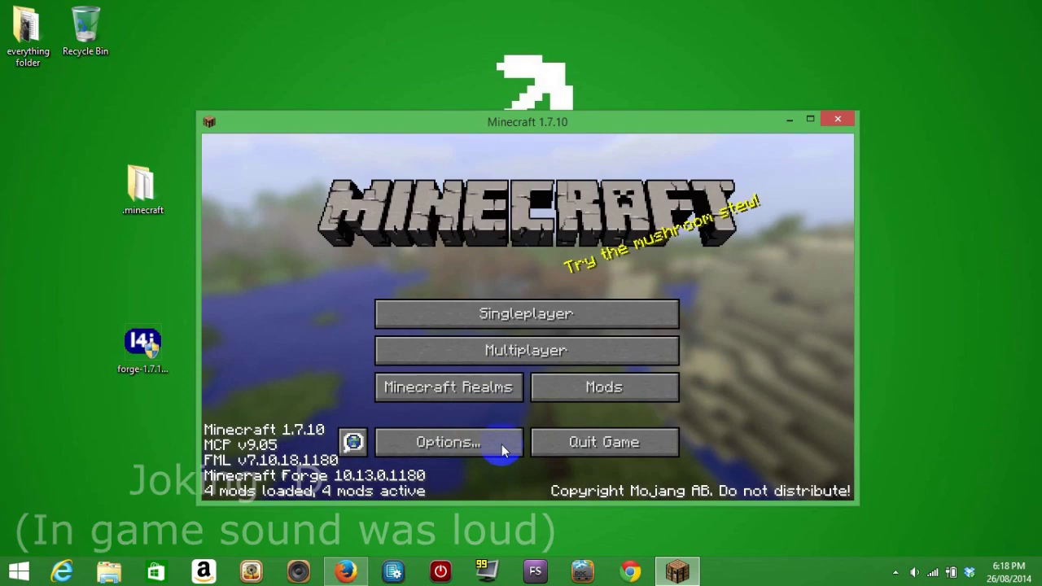
Create a new singleplayer world in Creative game mode
click(497, 314)
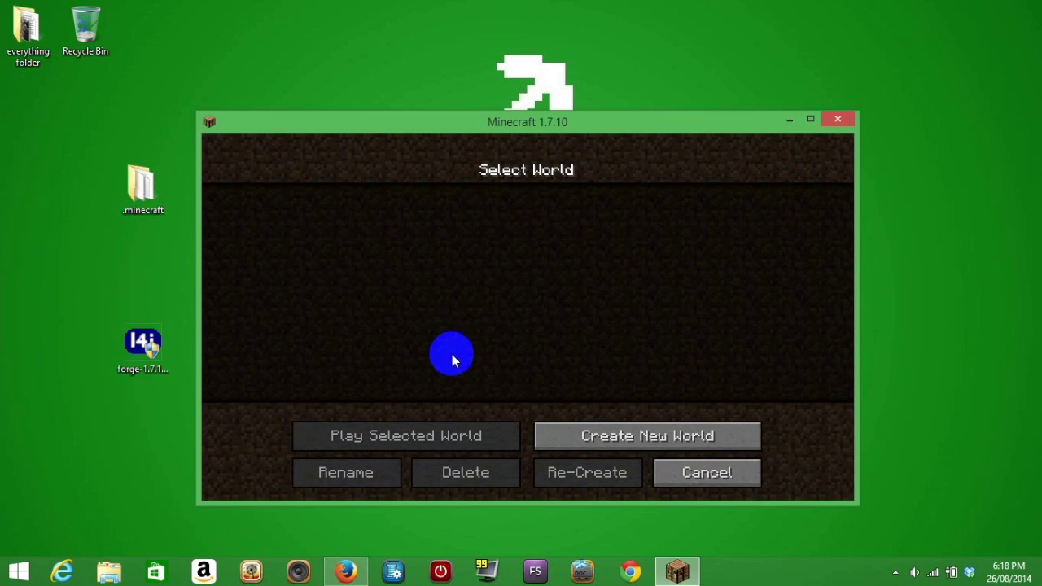
click(547, 431)
click(536, 330)
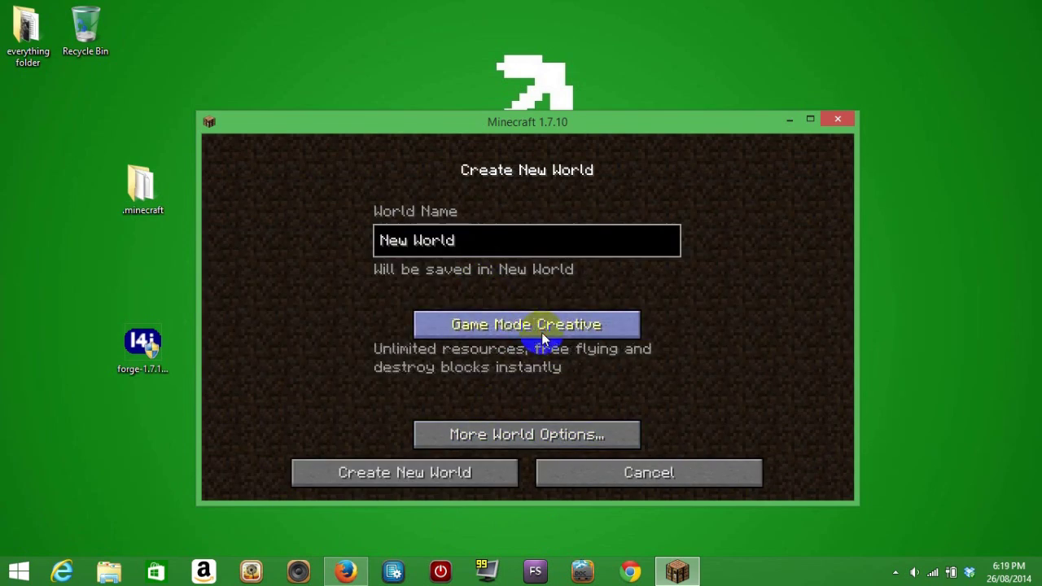
click(419, 476)
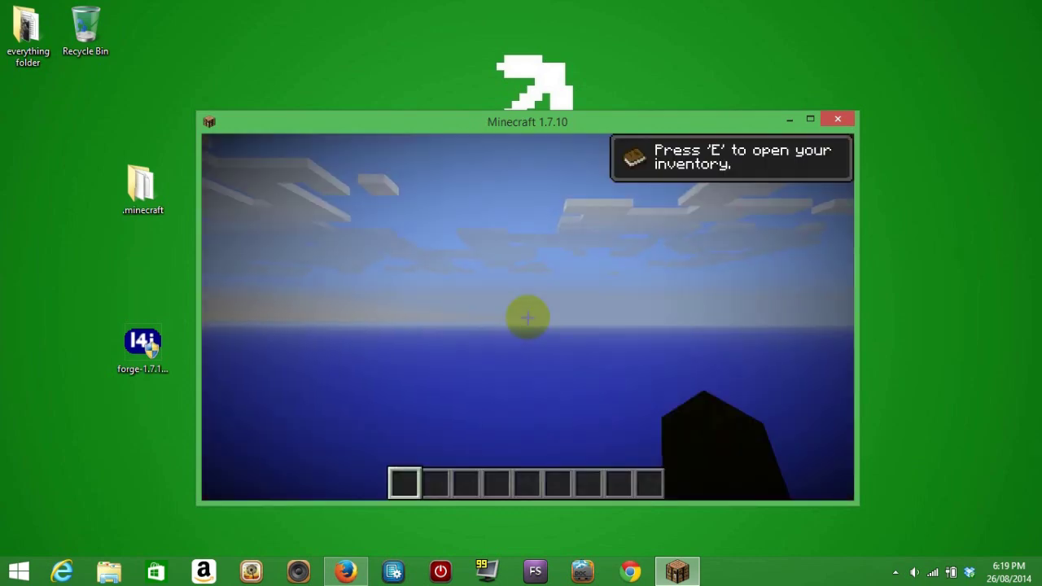
Open and close the creative inventory, then face the grassy land and walk forward
key(e)
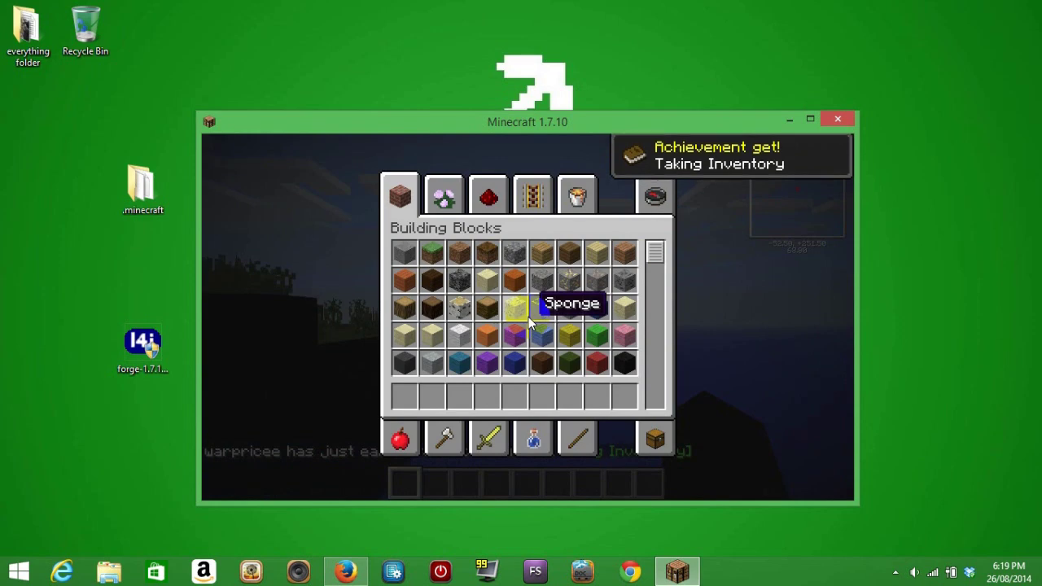
key(e)
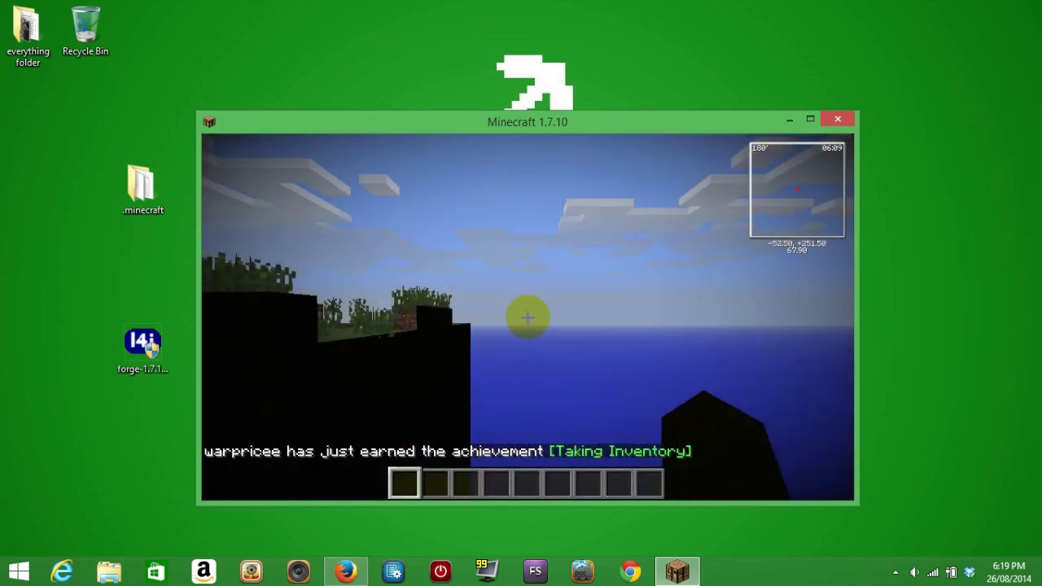
mouse_move(527, 317)
mouse_down()
mouse_move(209, 372)
mouse_move(467, 301)
mouse_move(527, 318)
mouse_up()
key(w)
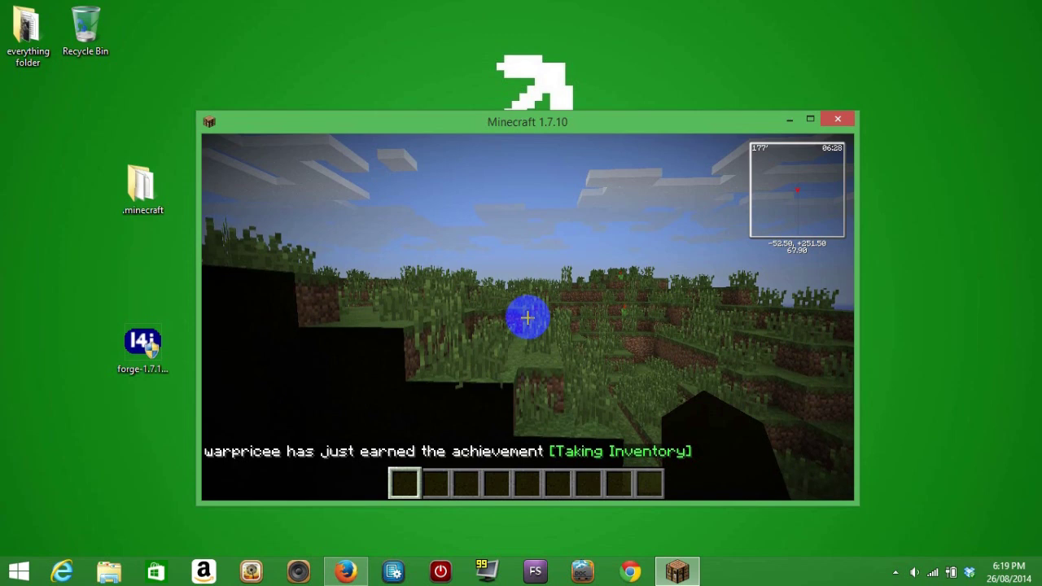
Switch Rei's Minimap map shape from square to round and resume play
key(m)
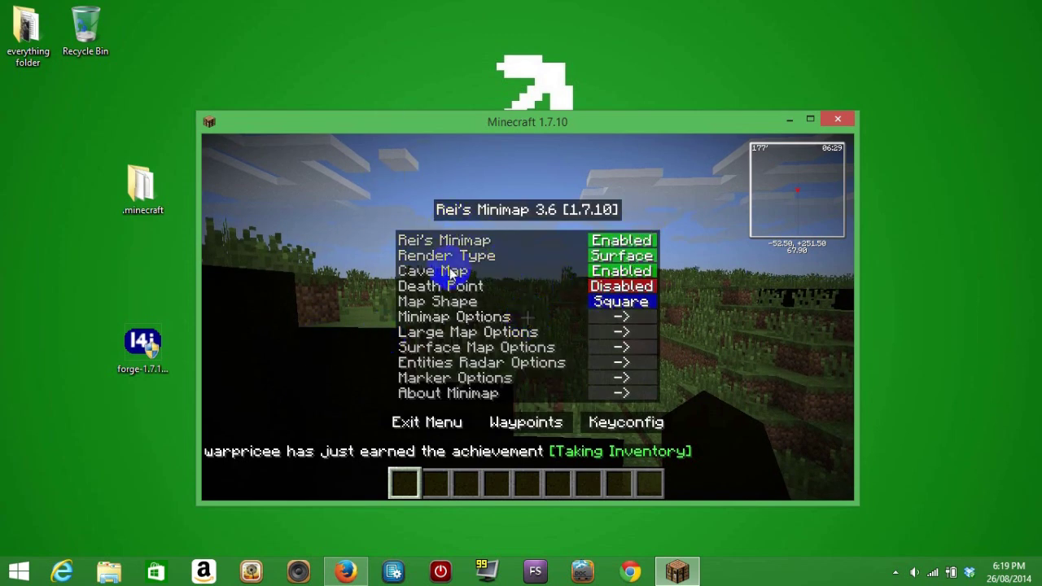
click(623, 303)
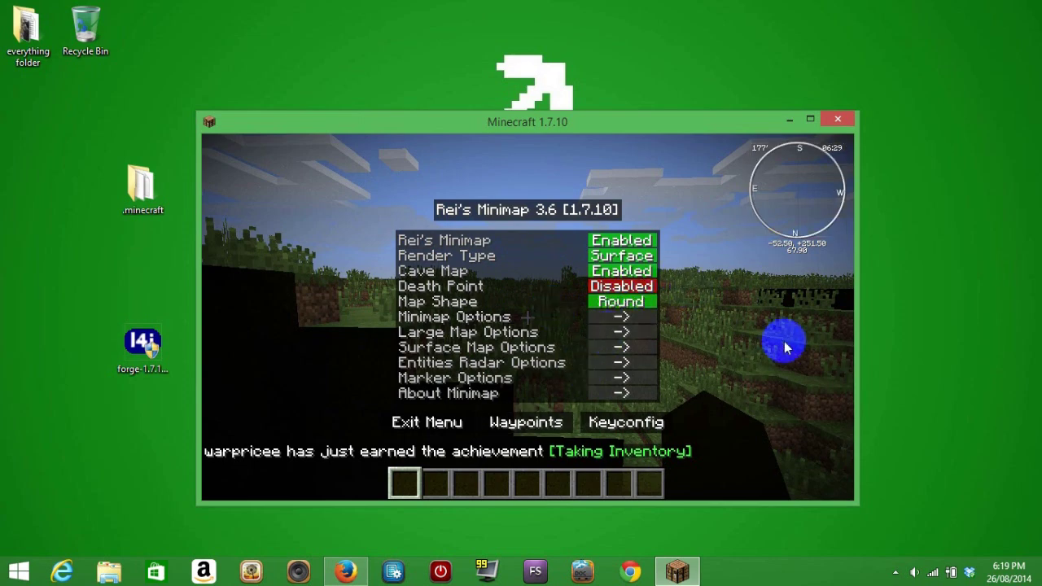
key(Escape)
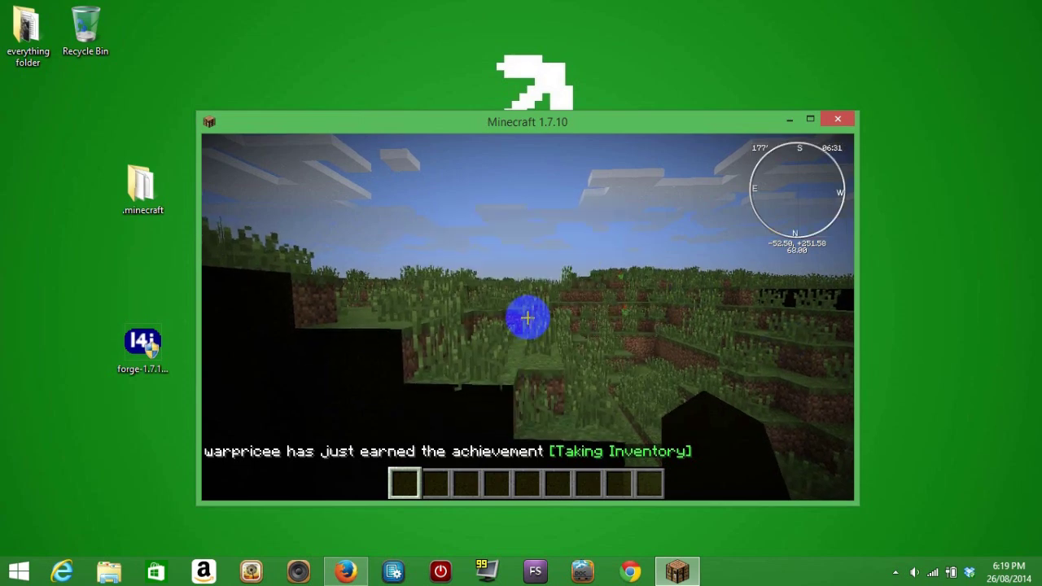
Fly up above the grass to view the landscape, drop back down, then pause the game
key(w)
key(space)
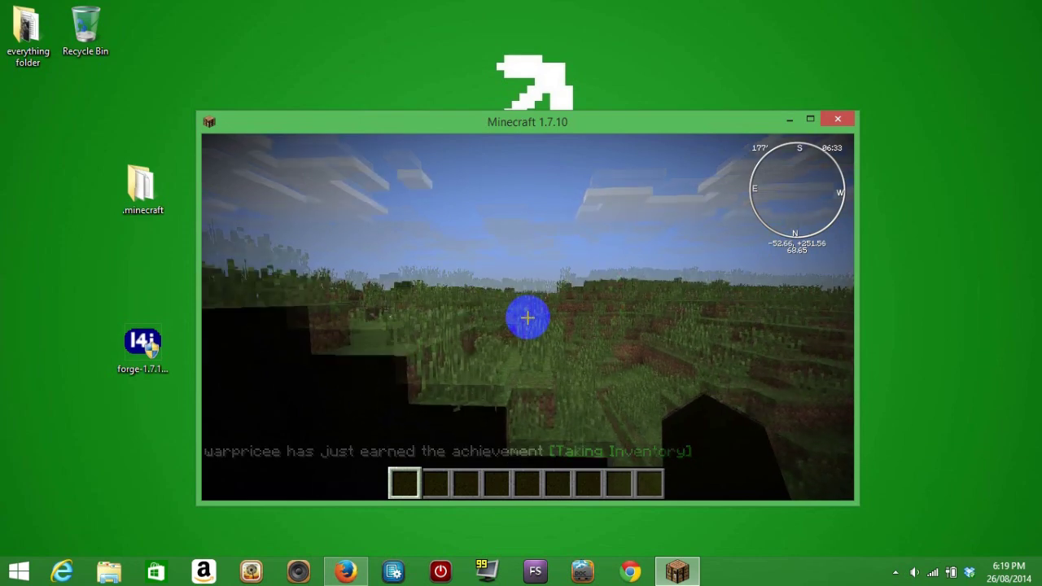
key(space)
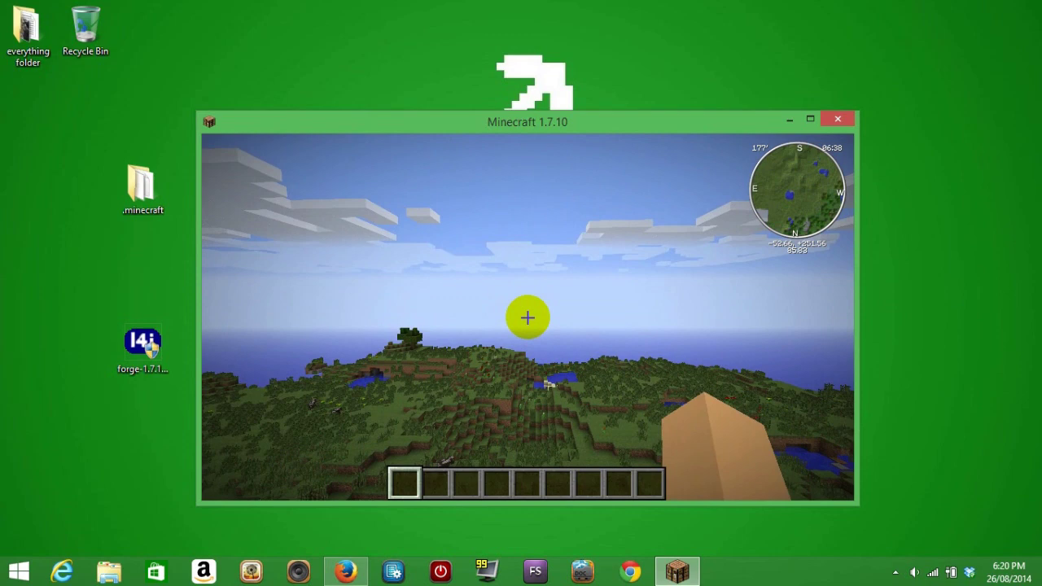
key(space)
key(space)
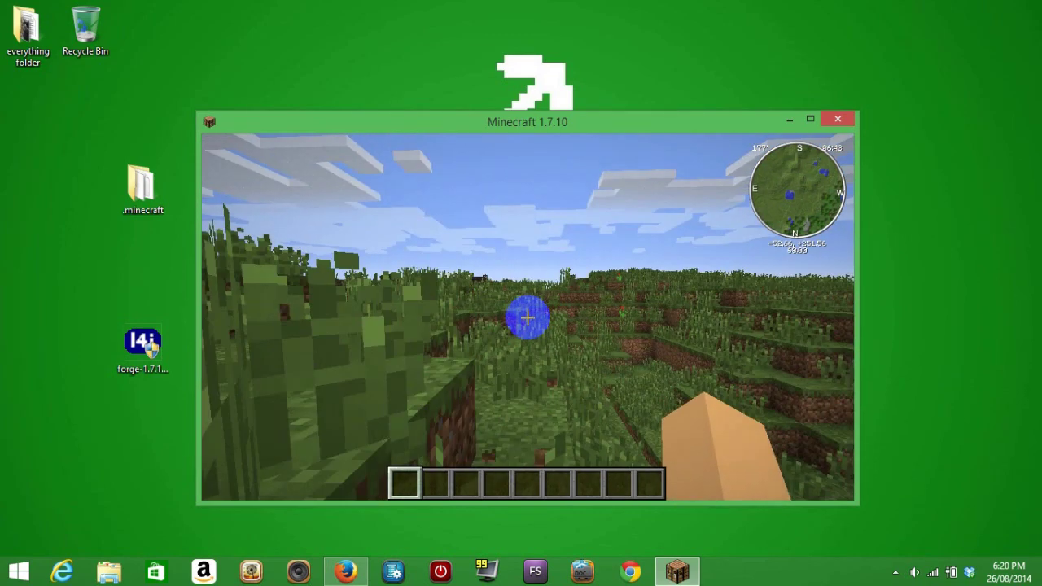
key(Escape)
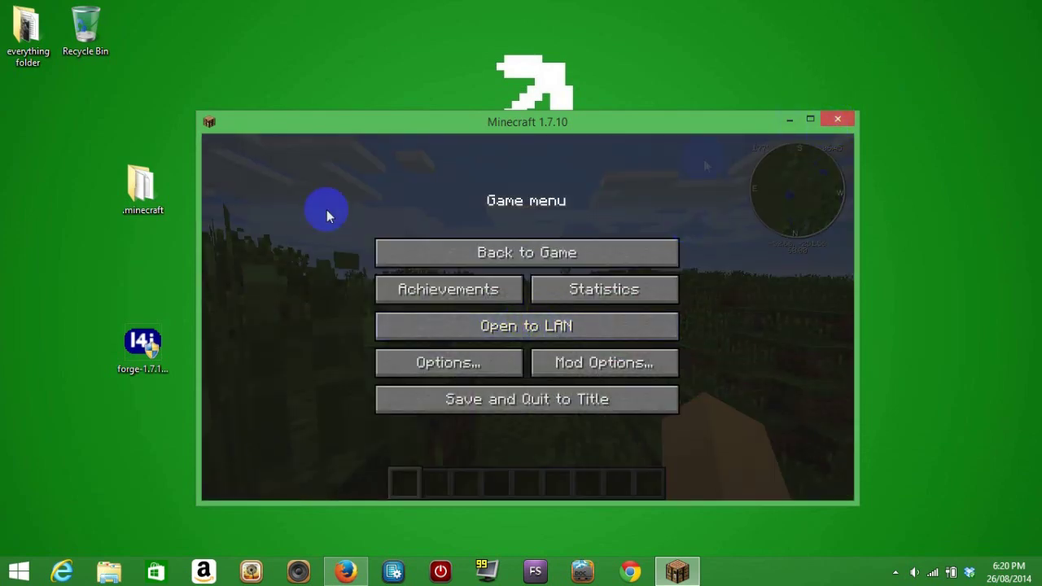
Close Minecraft and move the forge installer desktop icon upward
key(alt+F4)
click(136, 366)
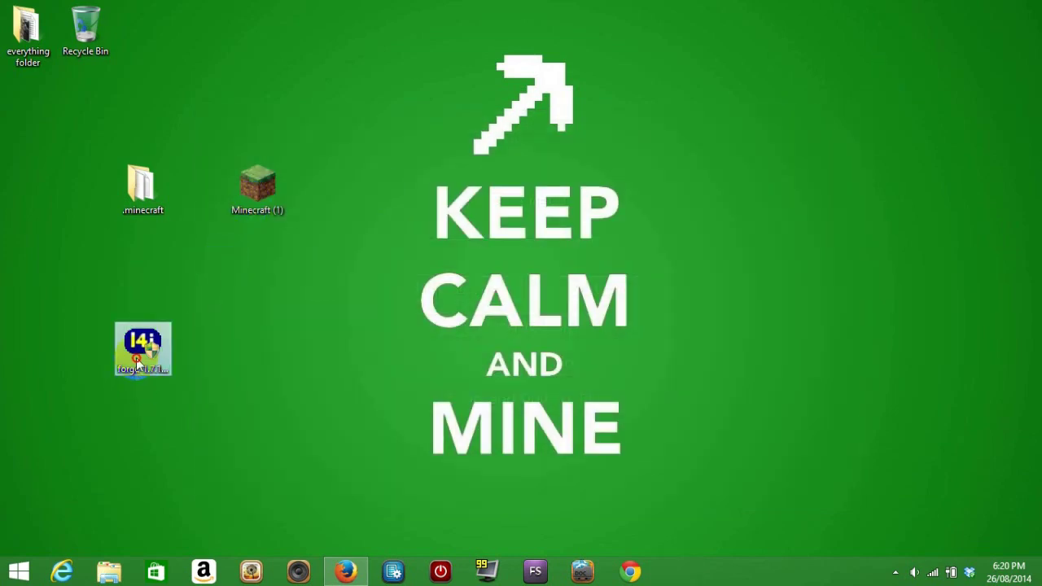
mouse_move(137, 368)
mouse_down()
mouse_move(138, 279)
mouse_move(188, 307)
mouse_move(178, 324)
mouse_move(195, 321)
mouse_up()
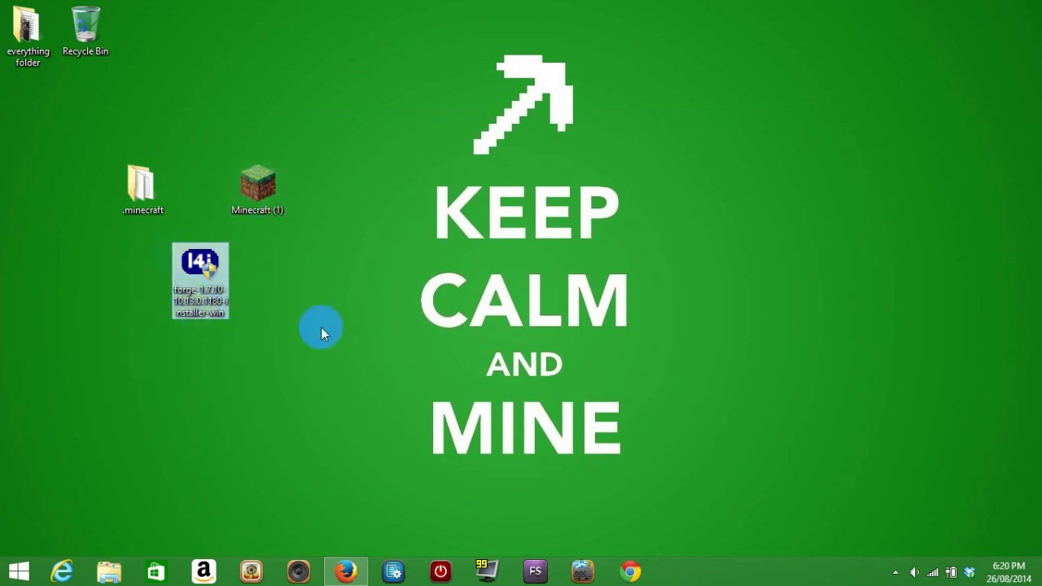
Shift .minecraft left, Minecraft (1) right, and place the forge installer near the top
mouse_move(159, 180)
mouse_down()
mouse_move(112, 179)
mouse_move(114, 188)
mouse_up()
drag(257, 186, 312, 185)
mouse_move(196, 283)
mouse_down()
mouse_move(227, 236)
mouse_move(181, 110)
mouse_up()
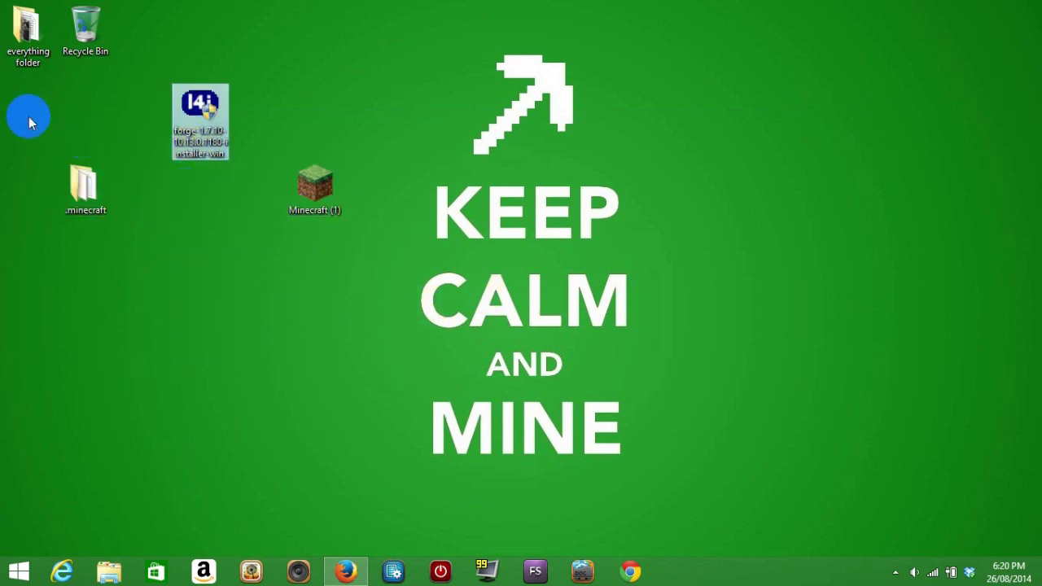
drag(28, 118, 336, 248)
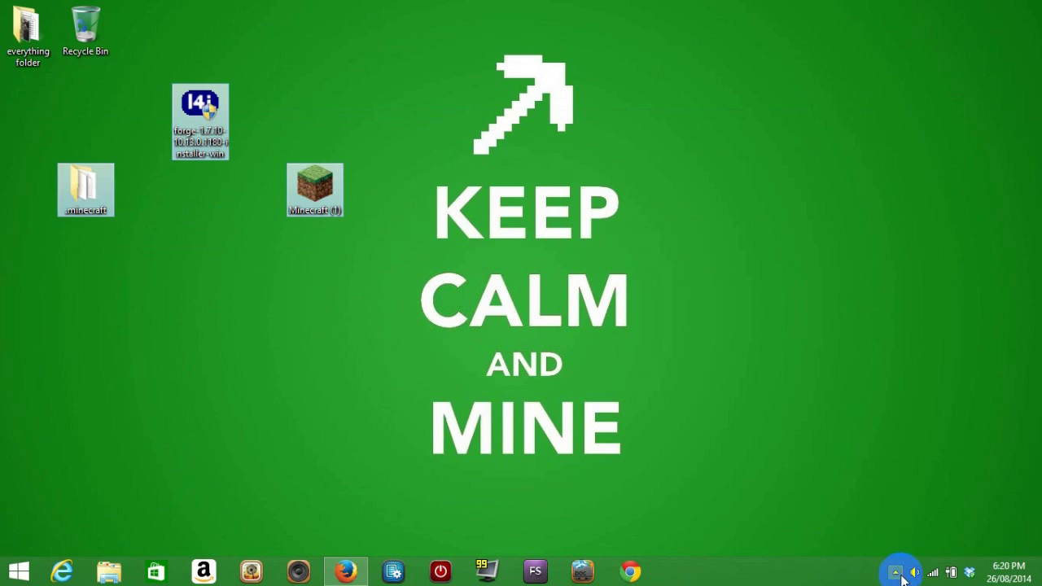